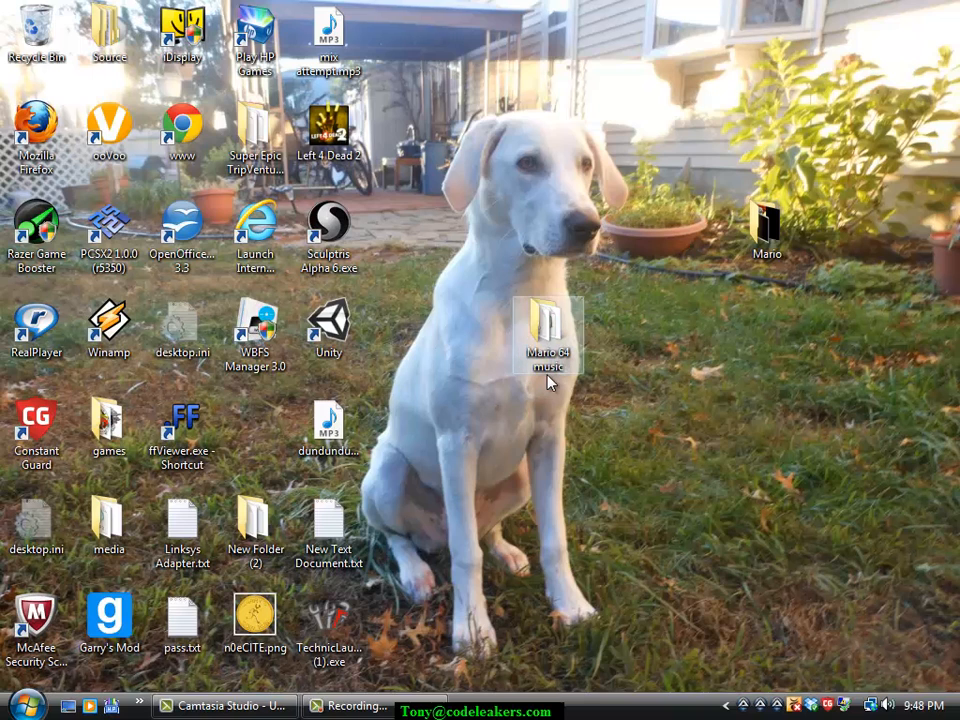
- Open the Mario 64 music folder and delete the two adventure-time theme MML files from it
double_click(553, 370)
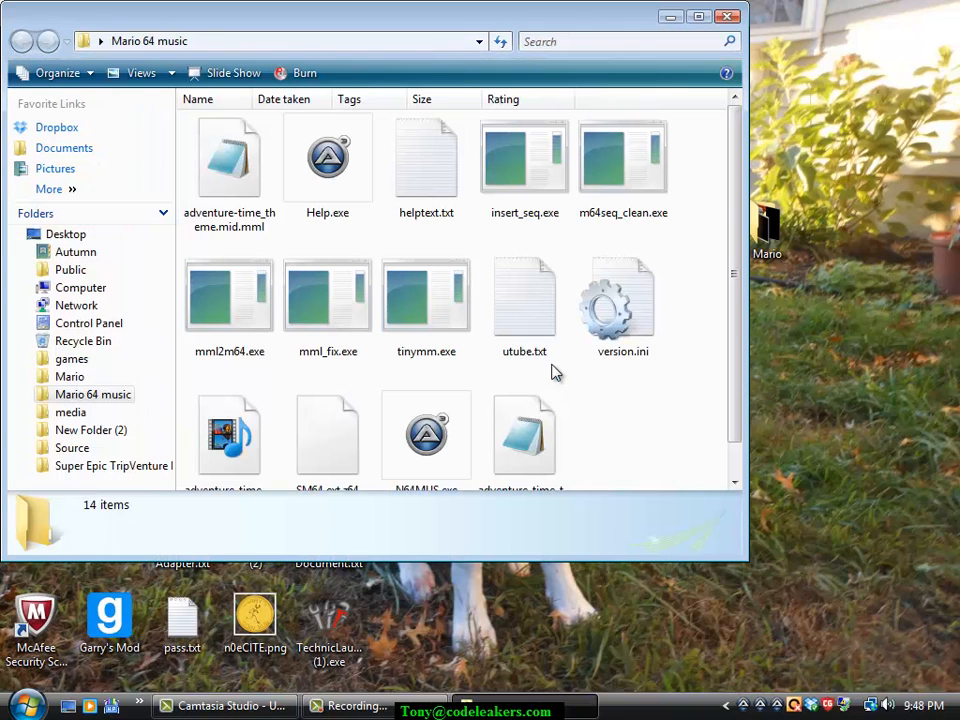
mouse_move(743, 388)
mouse_down()
mouse_move(731, 437)
mouse_move(735, 377)
mouse_up()
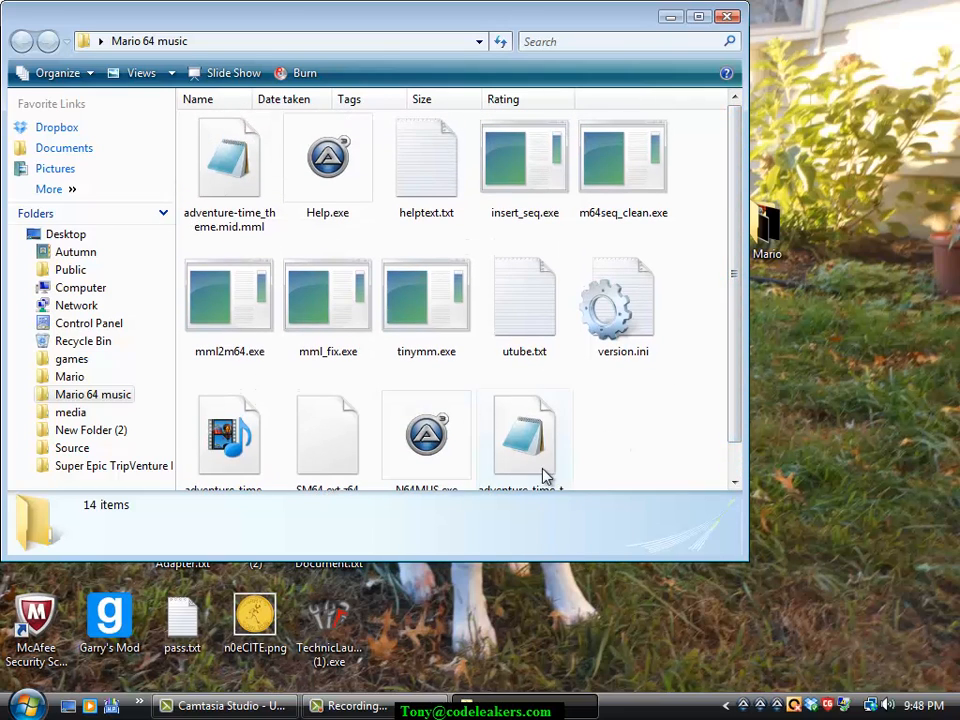
scroll(240, 422, down, 1)
click(274, 450)
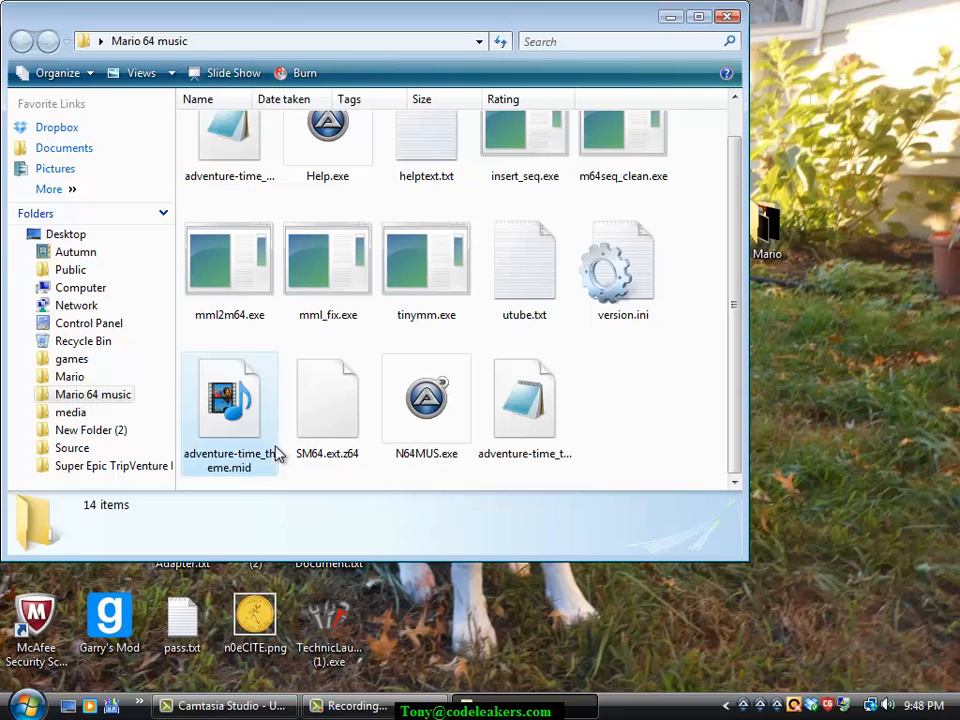
click(550, 432)
ctrl+click(250, 148)
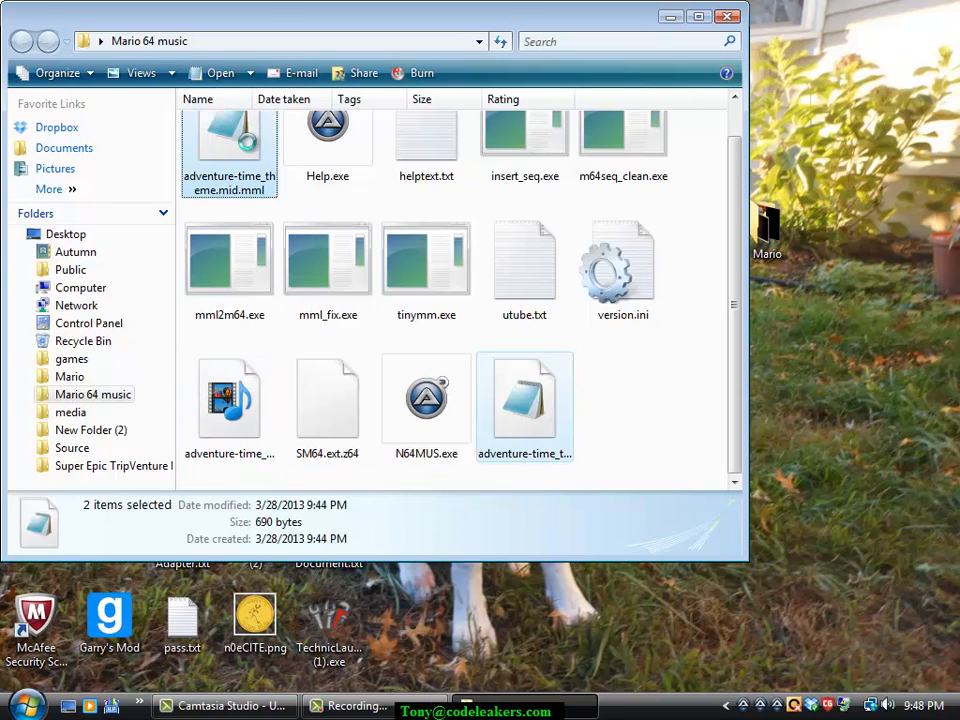
right_click(250, 145)
click(314, 453)
click(553, 368)
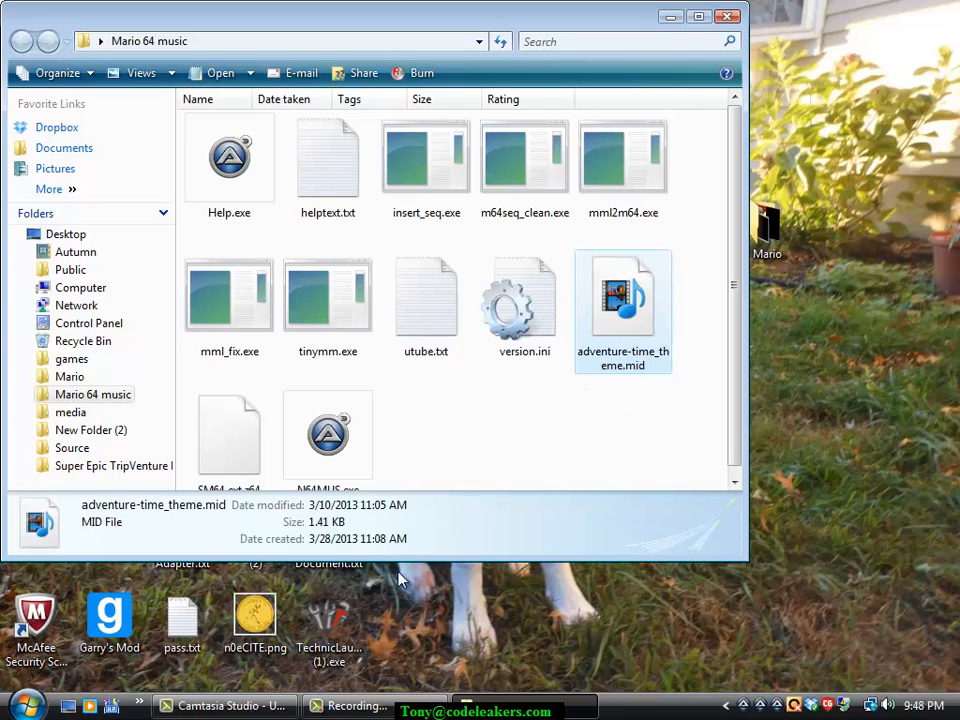
scroll(503, 480, down, 1)
click(322, 410)
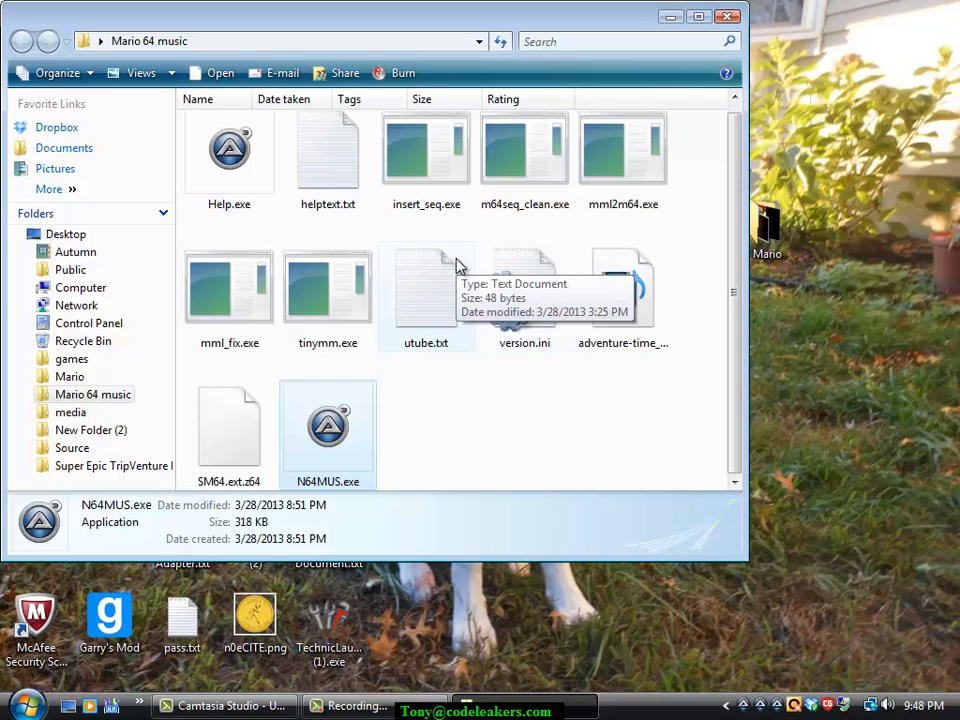
click(499, 424)
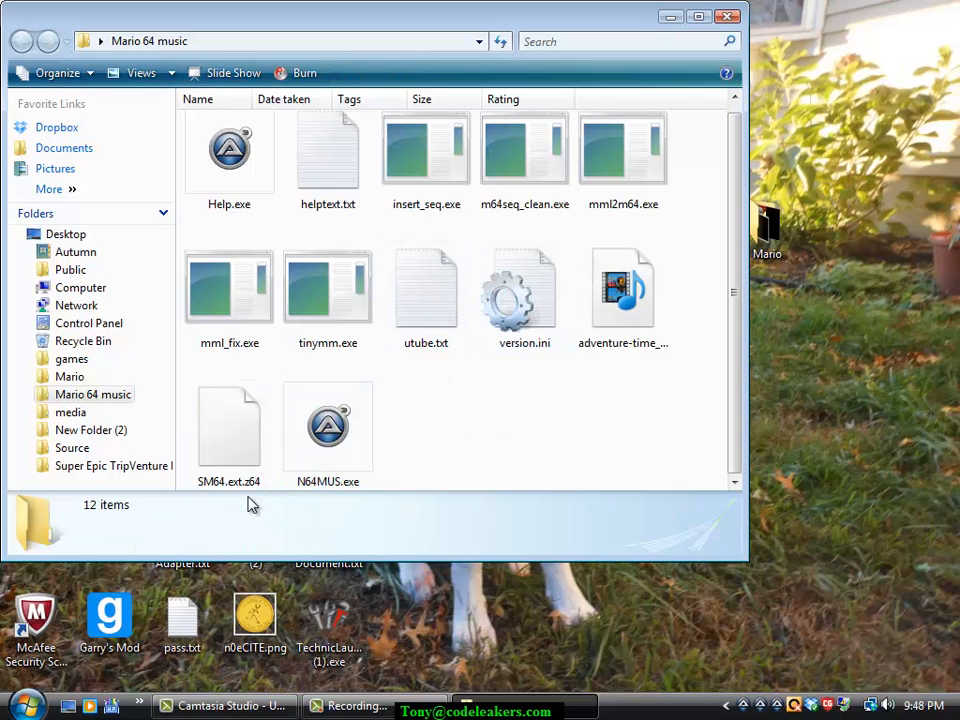
- Make a copy of SM64.ext.z64 in the Mario 64 music folder
click(250, 487)
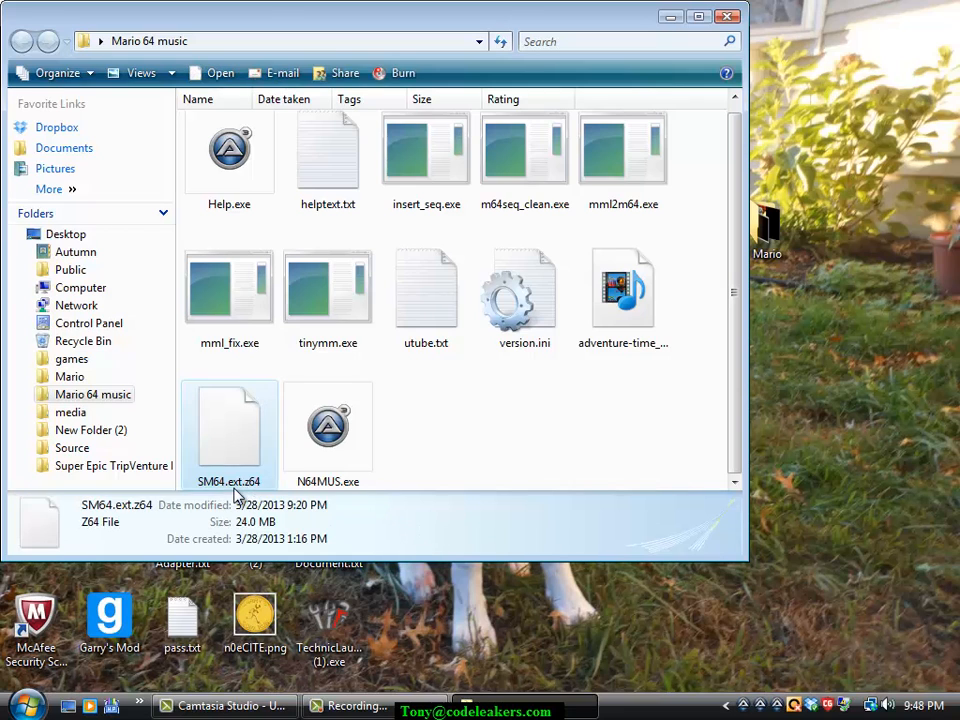
right_click(212, 478)
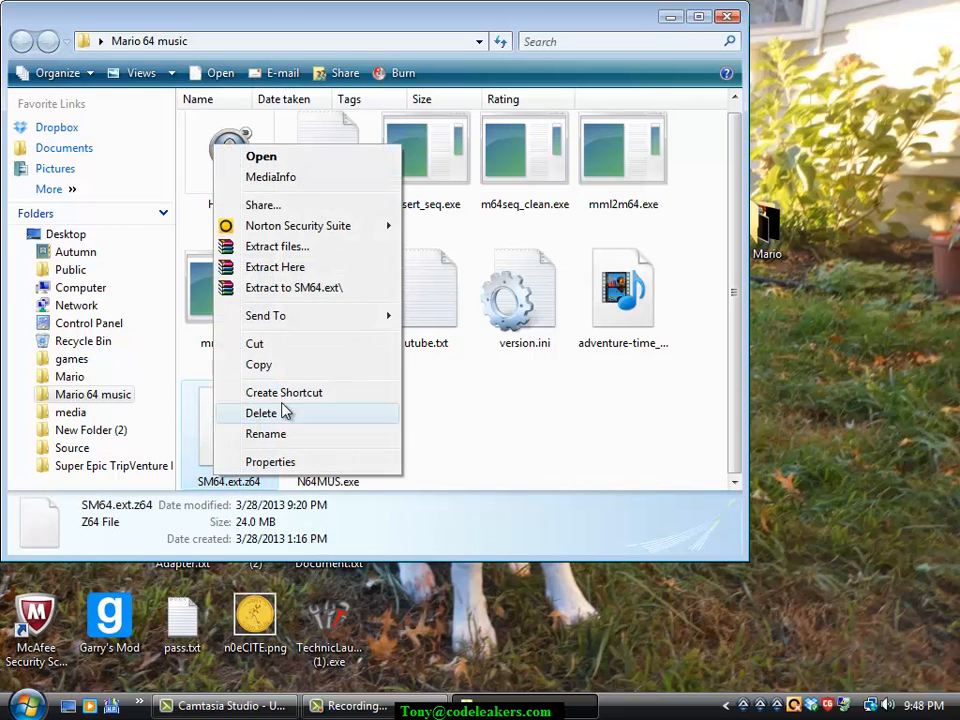
click(279, 366)
right_click(424, 152)
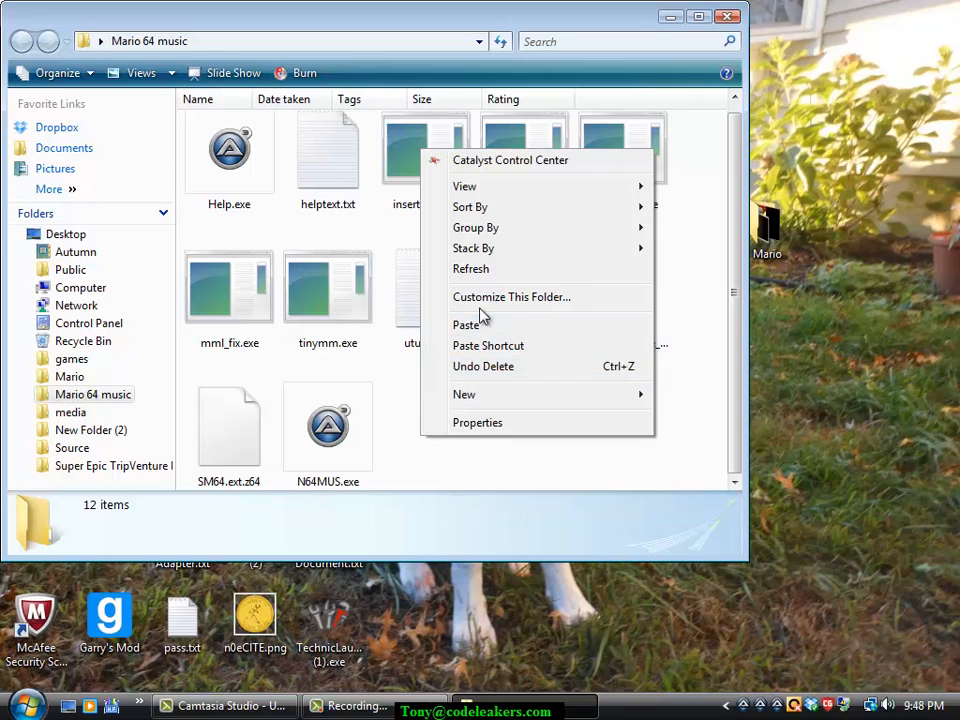
click(466, 324)
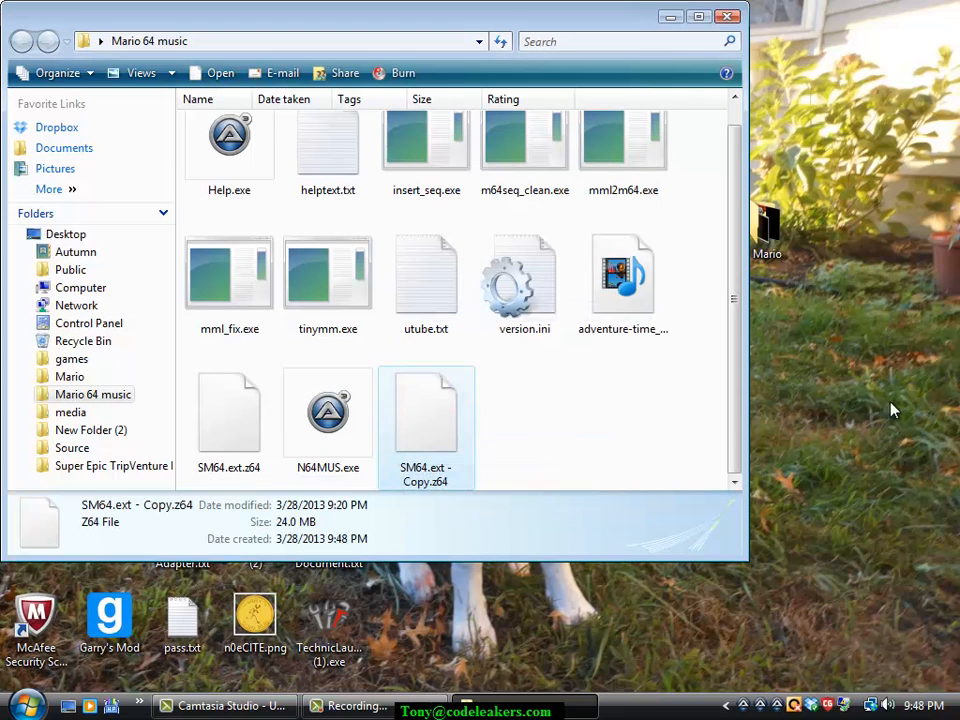
- Delete the duplicate SM64.ext - Copy.z64 from the Mario 64 music folder
right_click(435, 442)
click(499, 384)
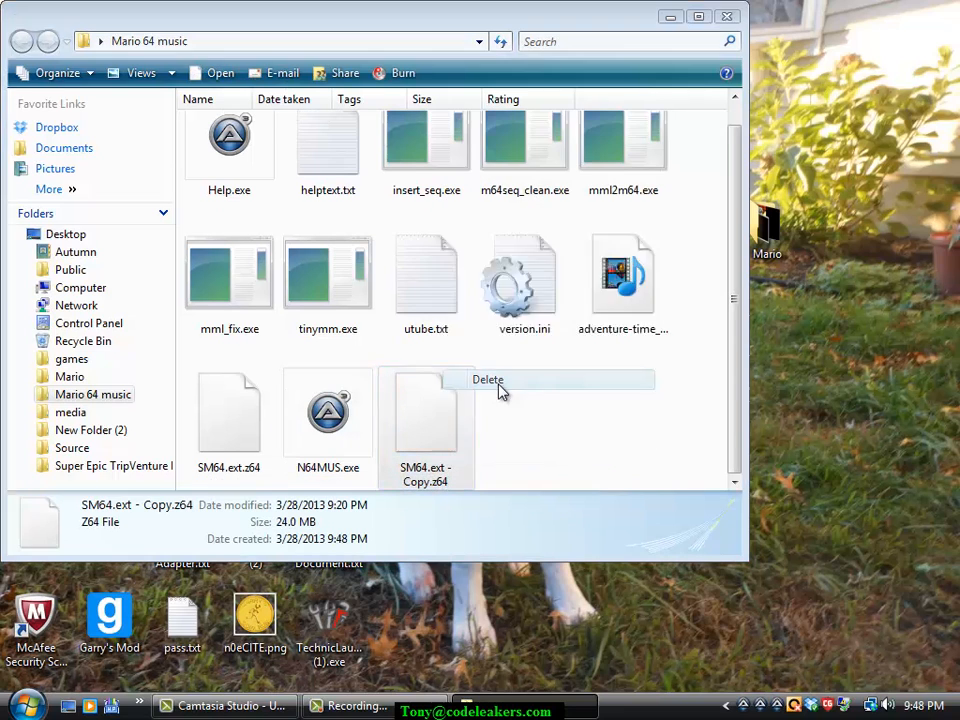
click(560, 438)
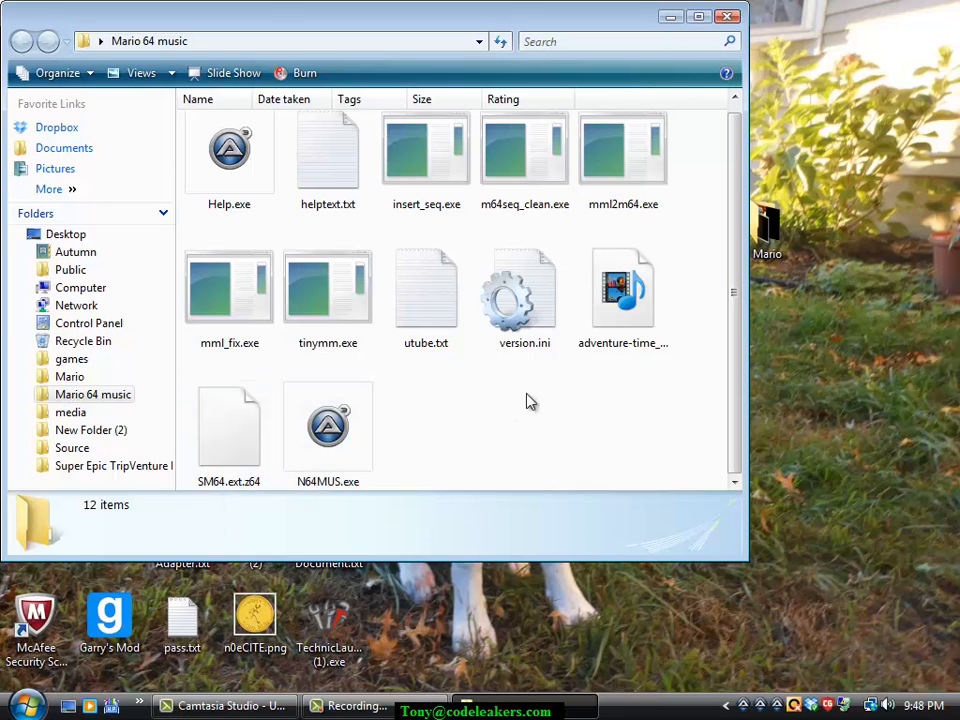
- Play adventure-time_theme.mid in Windows Media Player to preview the tune, and close the player
double_click(613, 338)
click(602, 247)
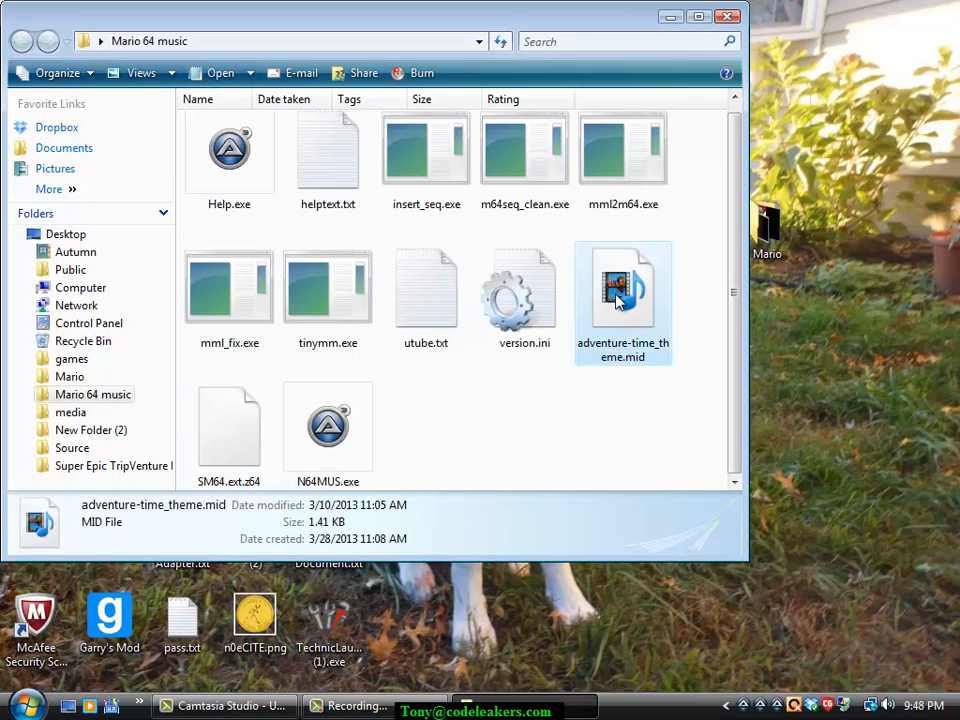
right_click(620, 258)
click(705, 352)
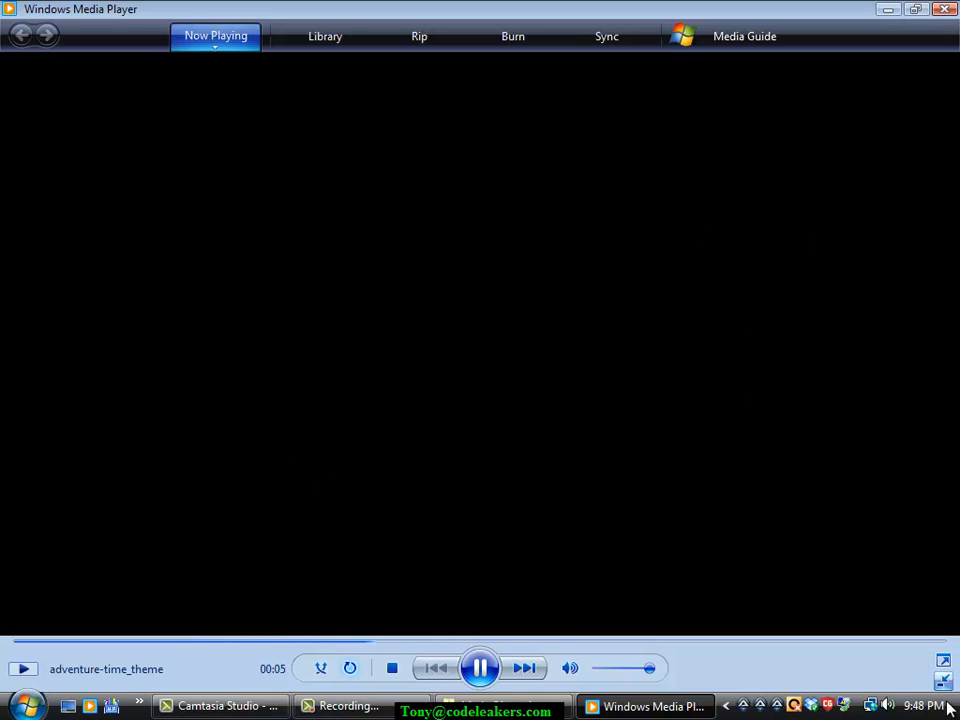
click(944, 9)
click(443, 448)
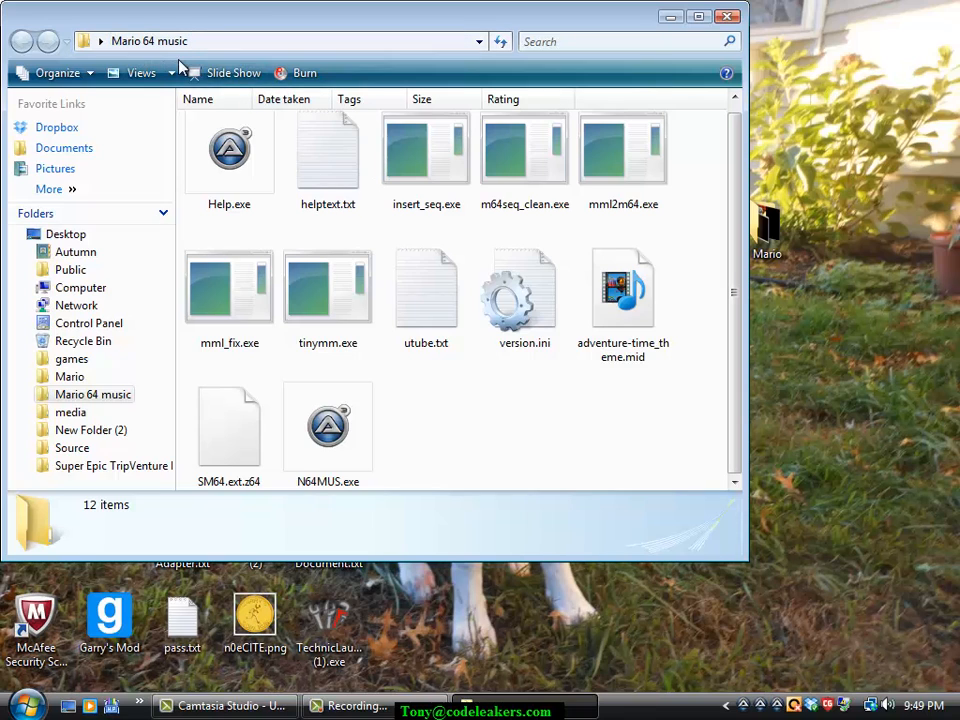
- Launch N64MUS.exe from the Mario 64 music folder and move its window clear of most of the folder's files
double_click(301, 451)
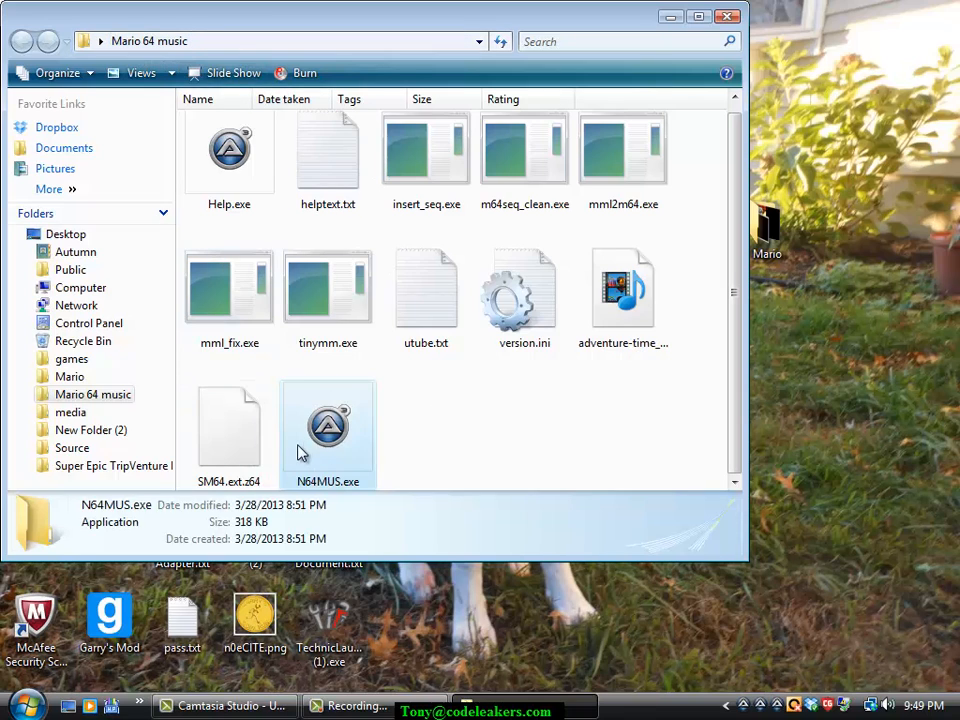
click(671, 424)
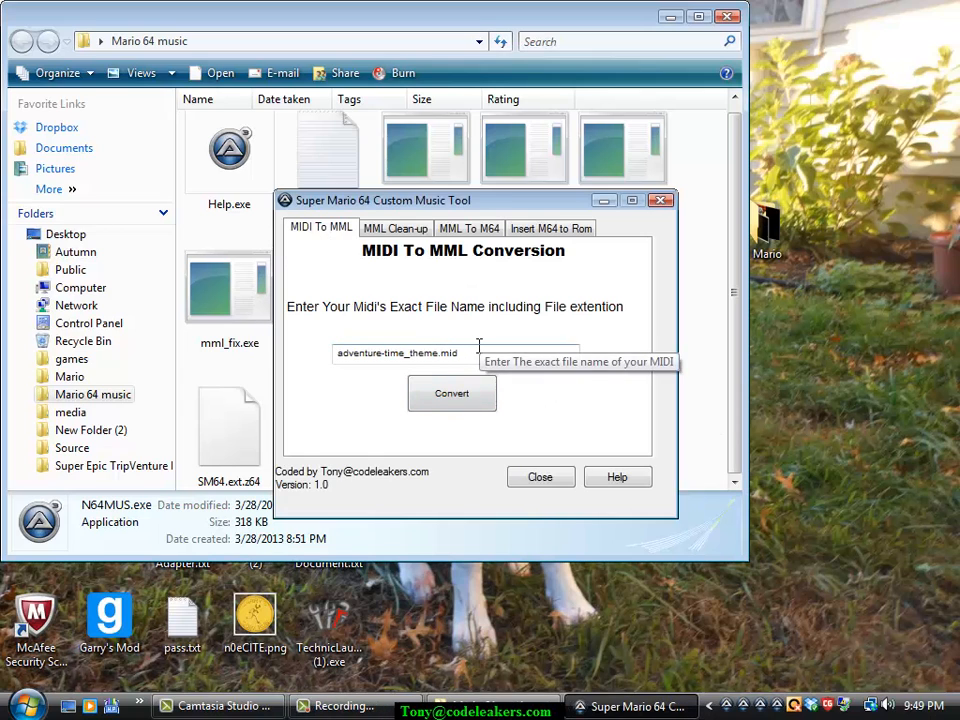
drag(462, 200, 699, 240)
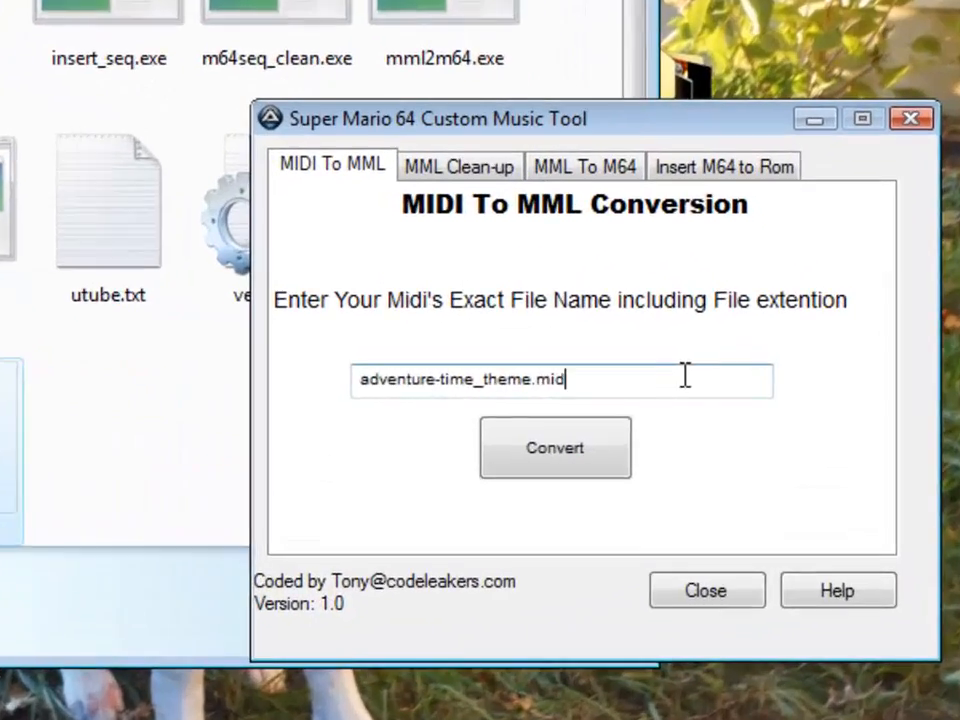
- Convert adventure-time_theme.mid to MML and select the resulting adventure-time_theme.mid.mml in the folder
drag(763, 390, 503, 402)
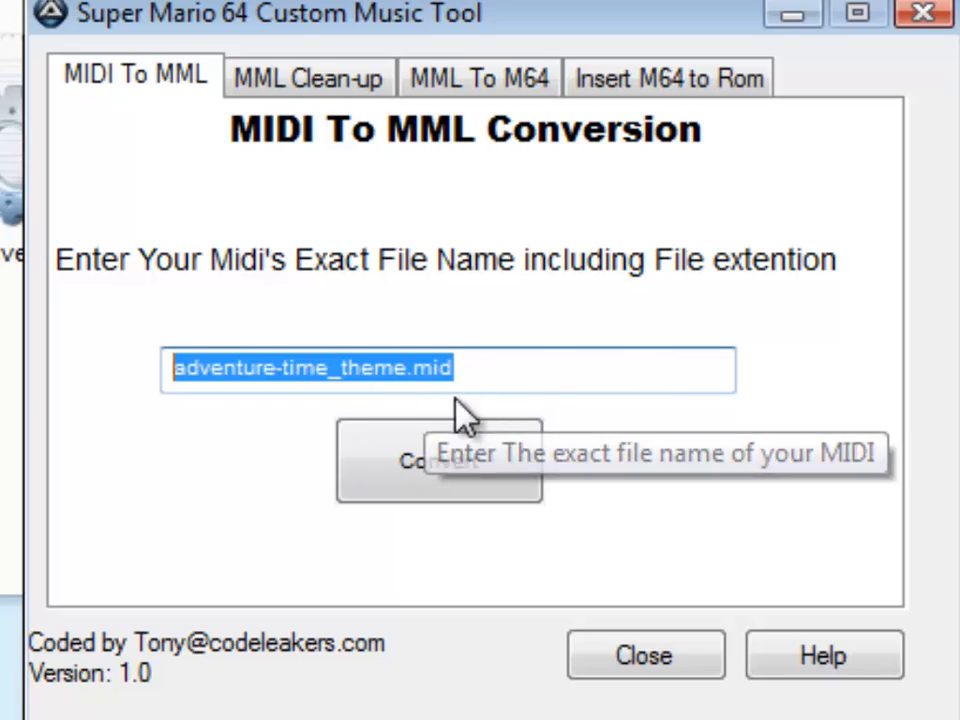
click(527, 375)
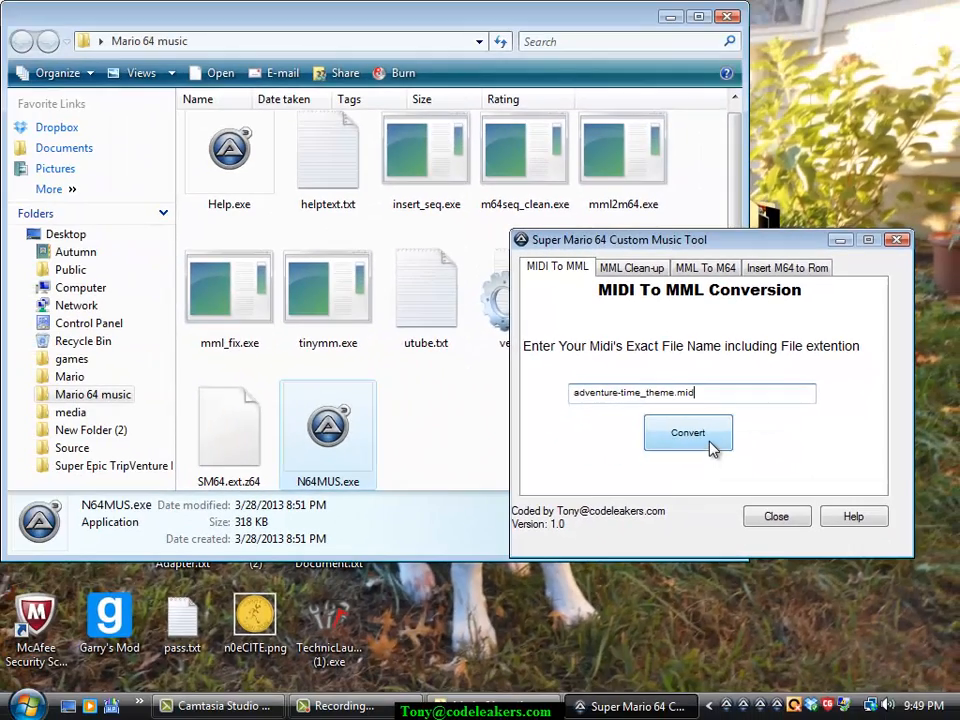
click(492, 492)
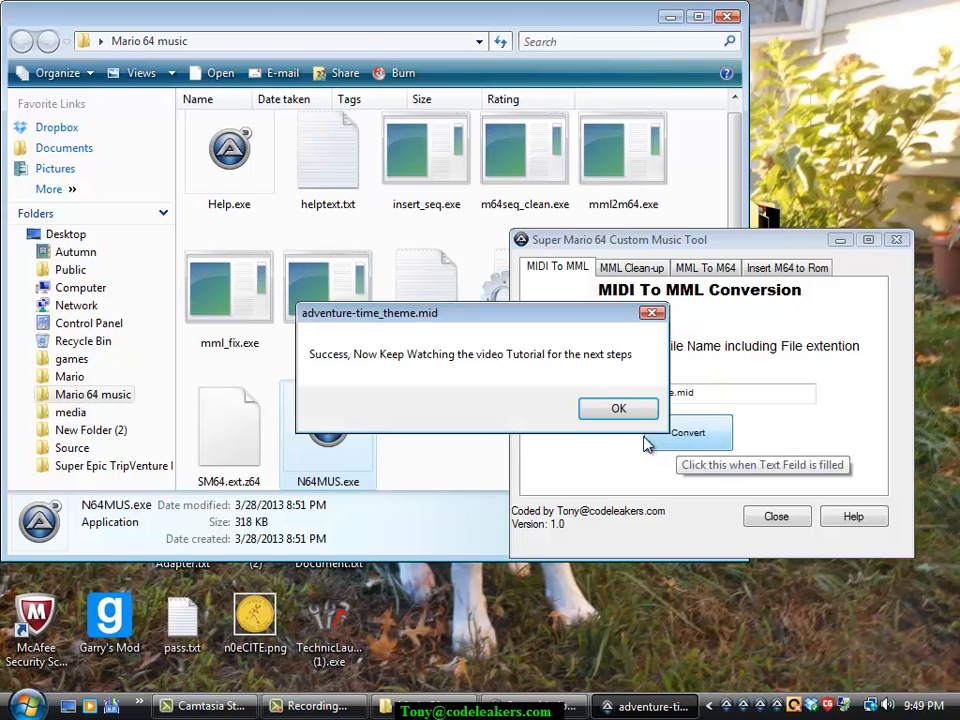
click(620, 409)
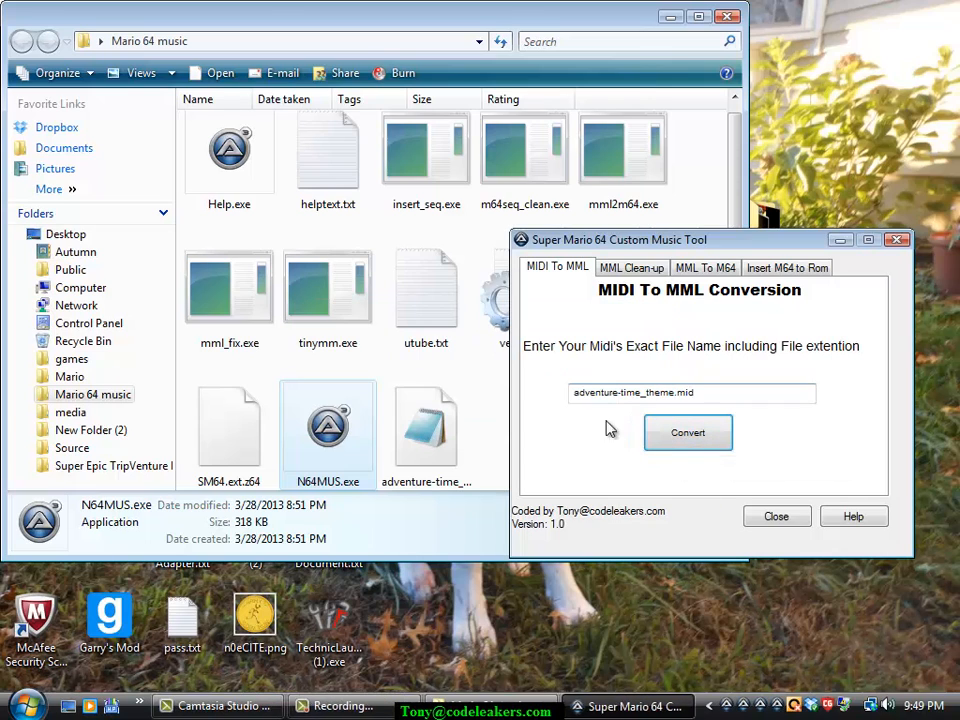
click(418, 467)
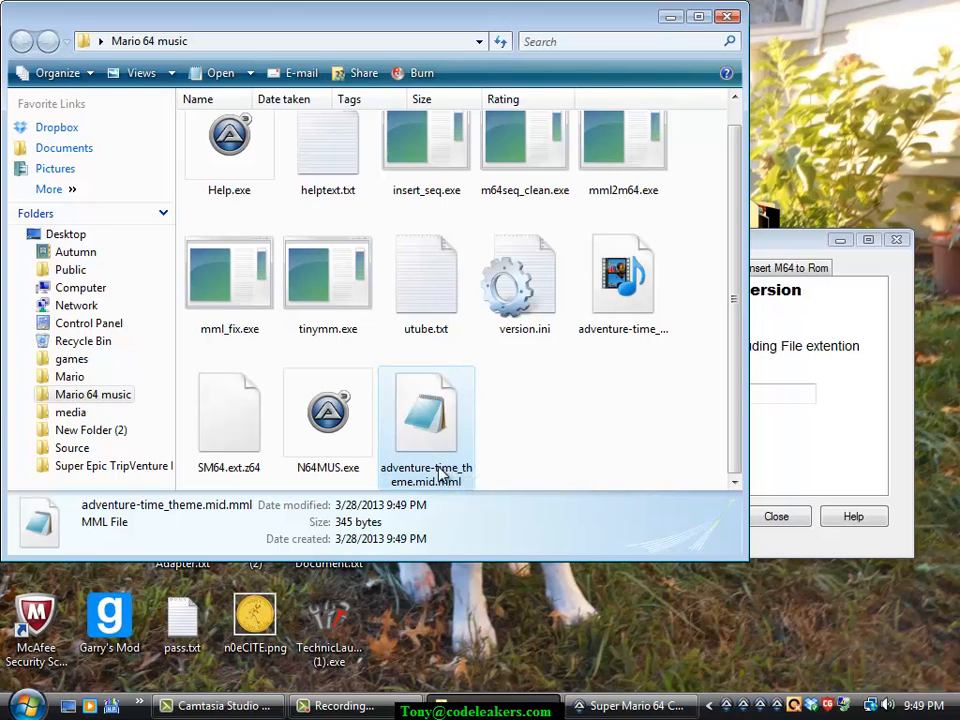
- Run the MML clean-up on adventure-time_theme.mid.mml in the Super Mario 64 Custom Music Tool
click(842, 470)
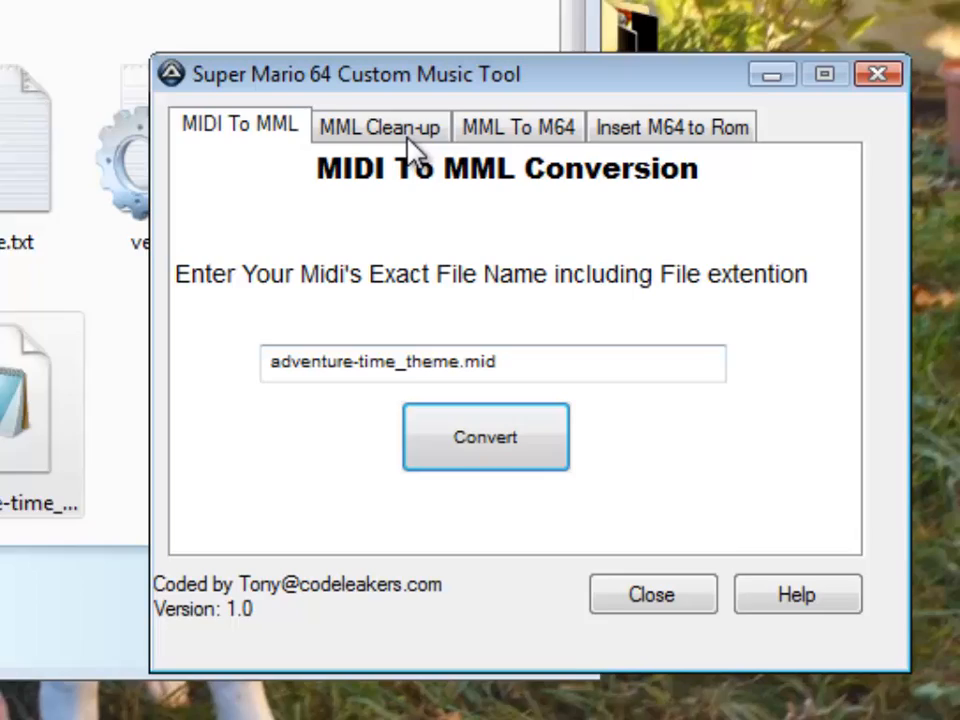
click(410, 138)
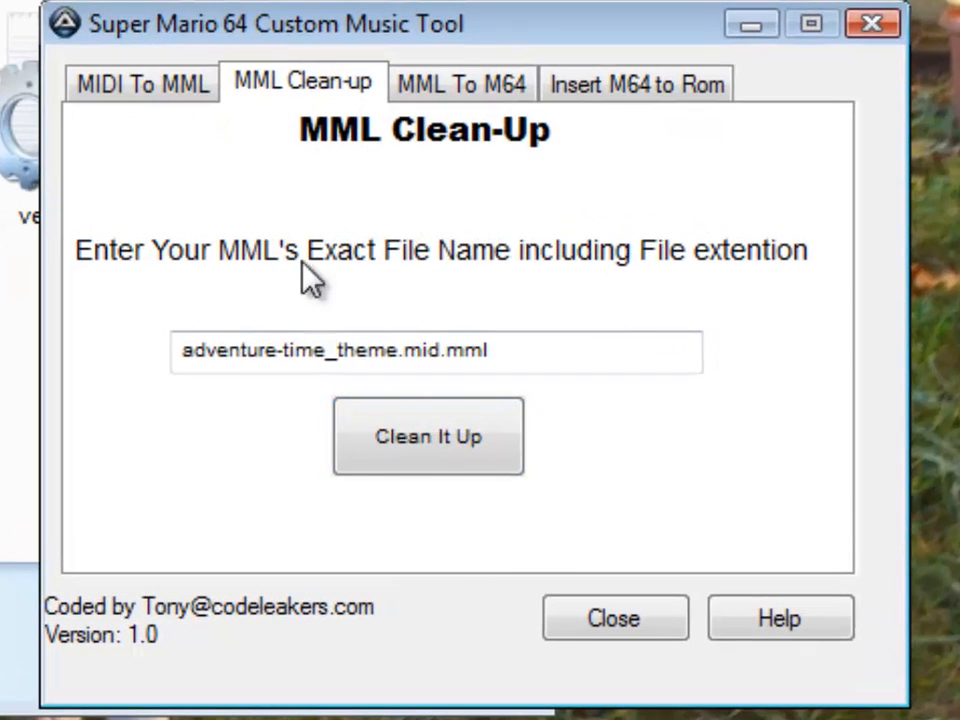
drag(548, 361, 189, 366)
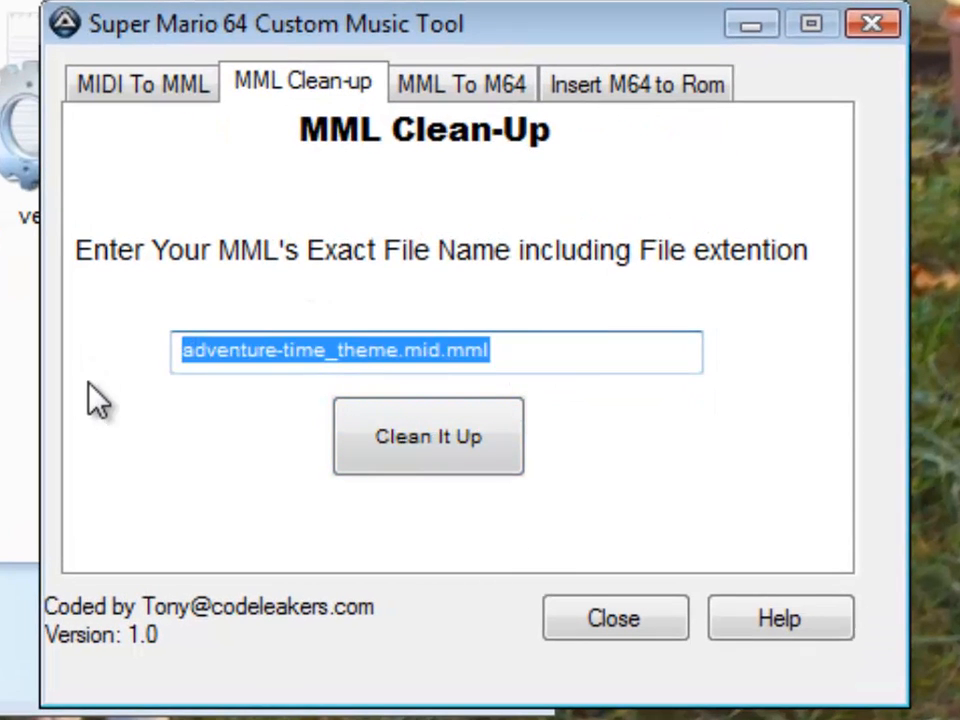
click(533, 357)
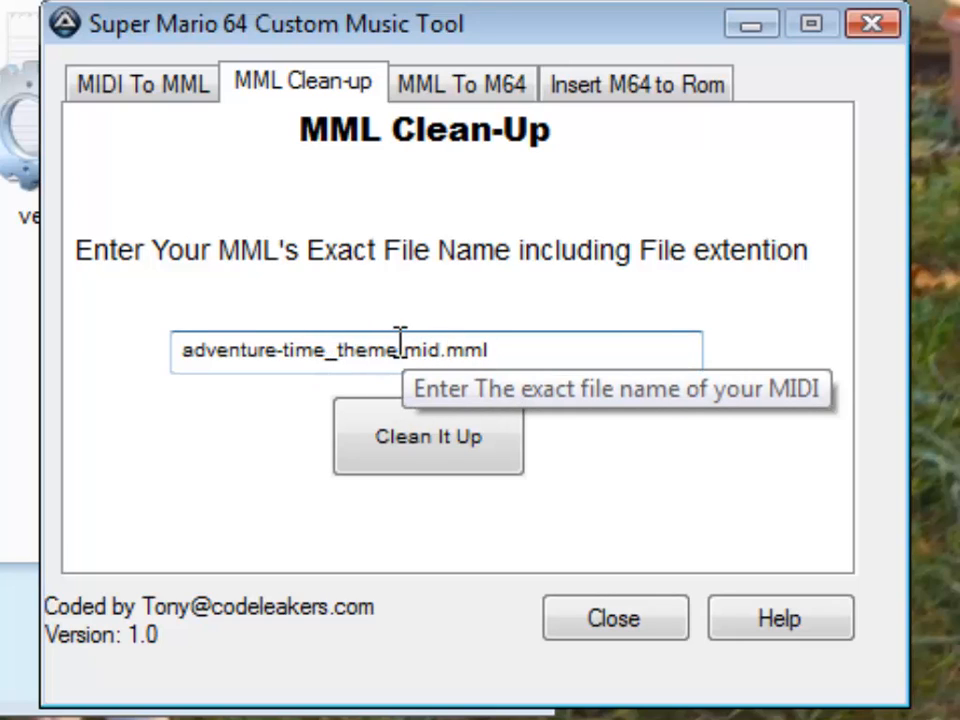
drag(400, 345, 490, 352)
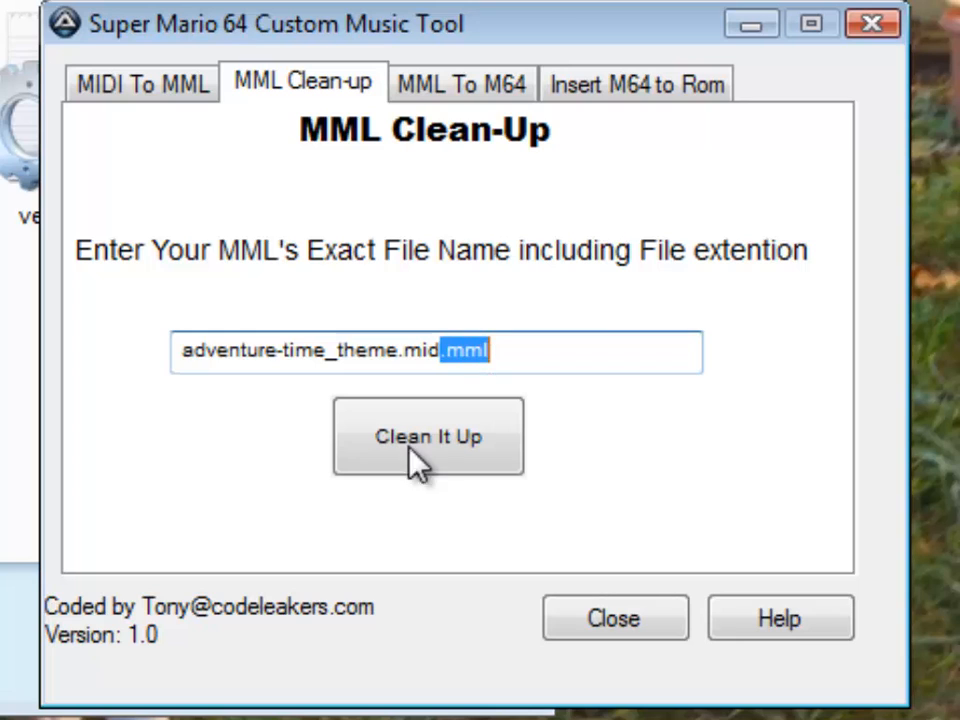
click(525, 360)
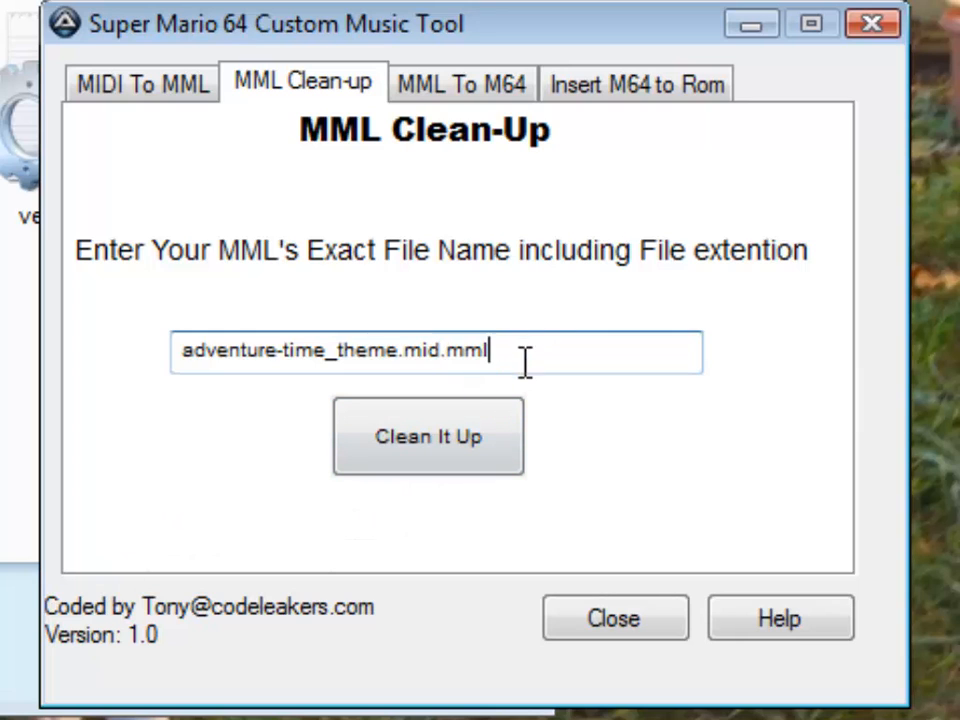
click(488, 445)
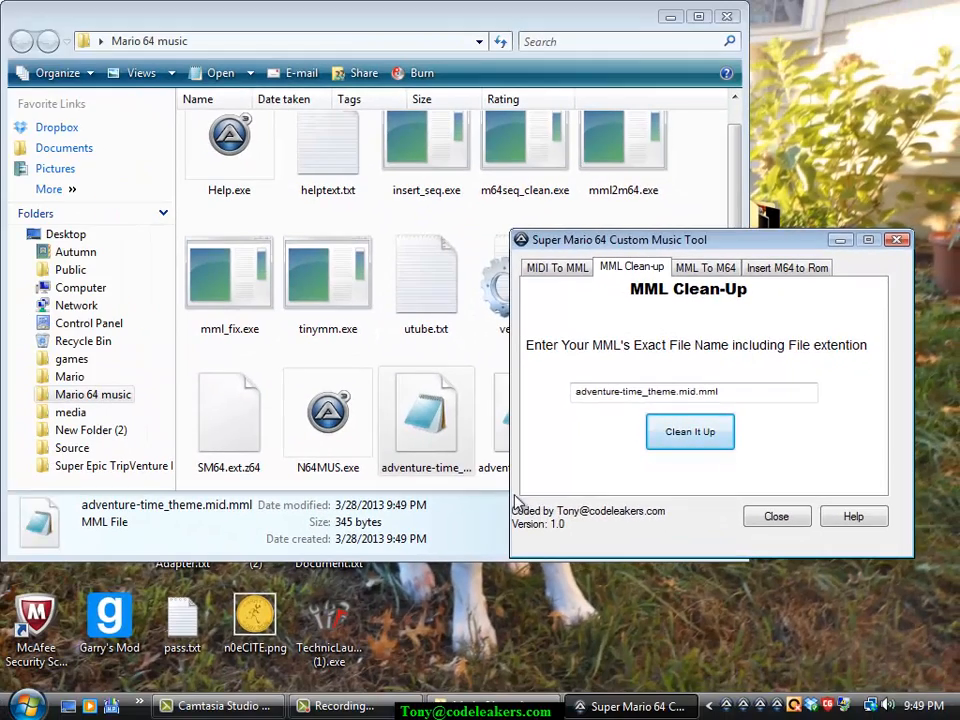
- Check the cleaned-up file adventure-time_theme.mid.mml.mml in the folder, and close the Mario 64 music folder window
click(7, 624)
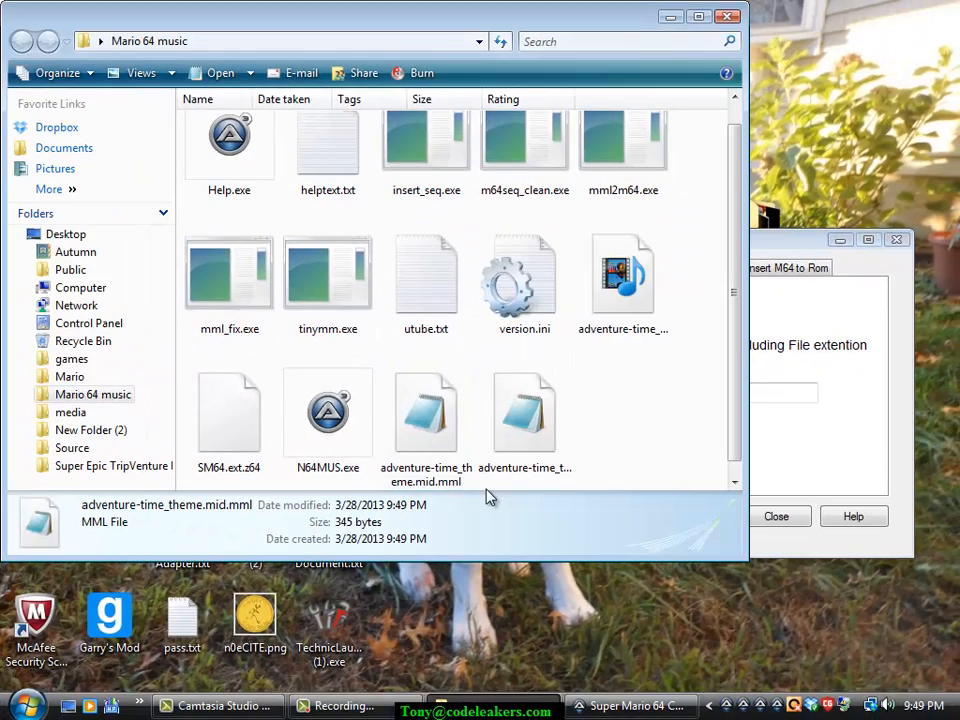
click(540, 485)
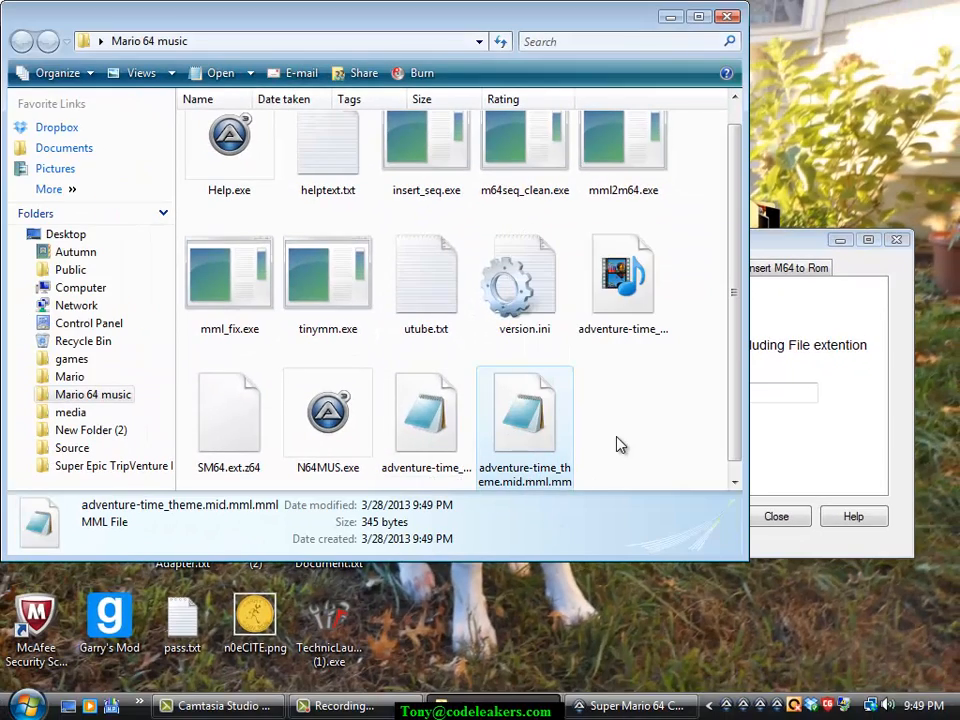
click(729, 18)
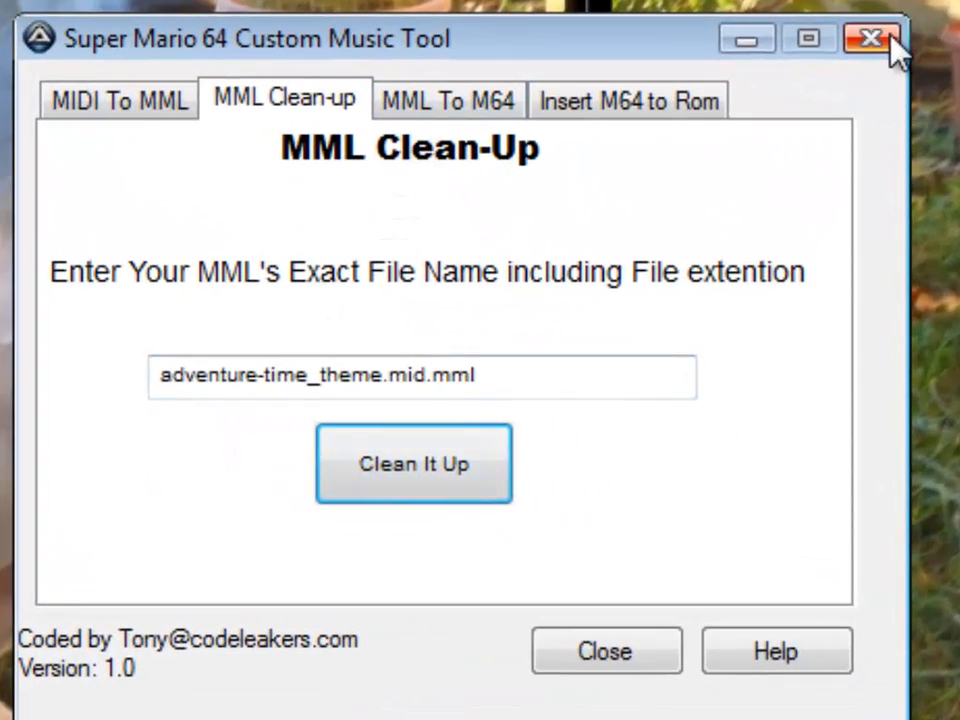
click(404, 106)
click(300, 100)
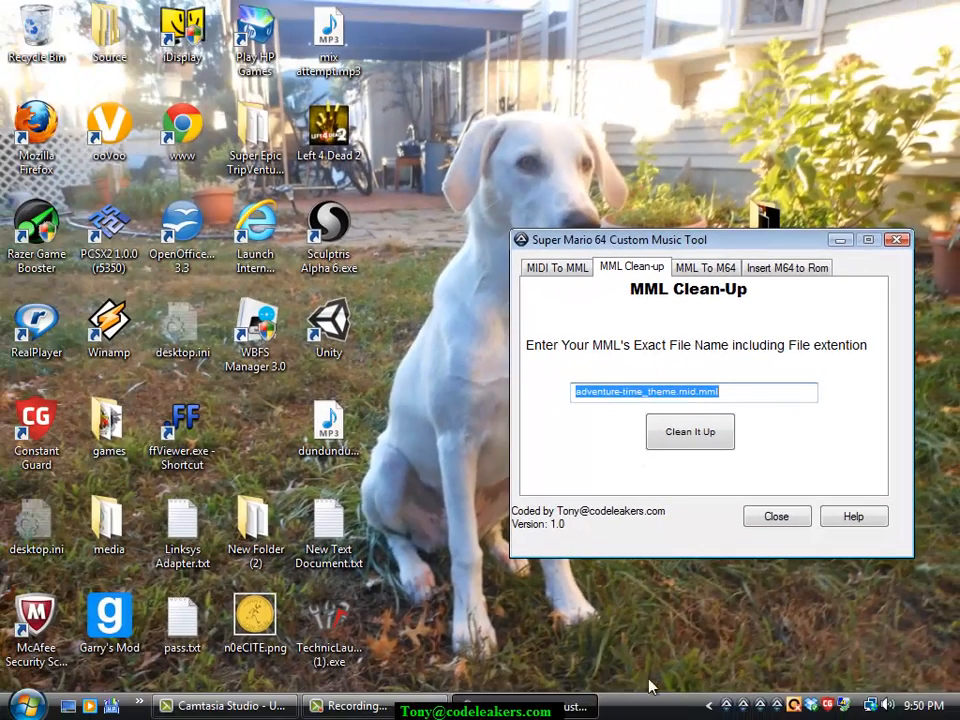
- End the running Super Mario 64 Custom Music Tool task in Windows Task Manager, and close Task Manager
right_click(649, 686)
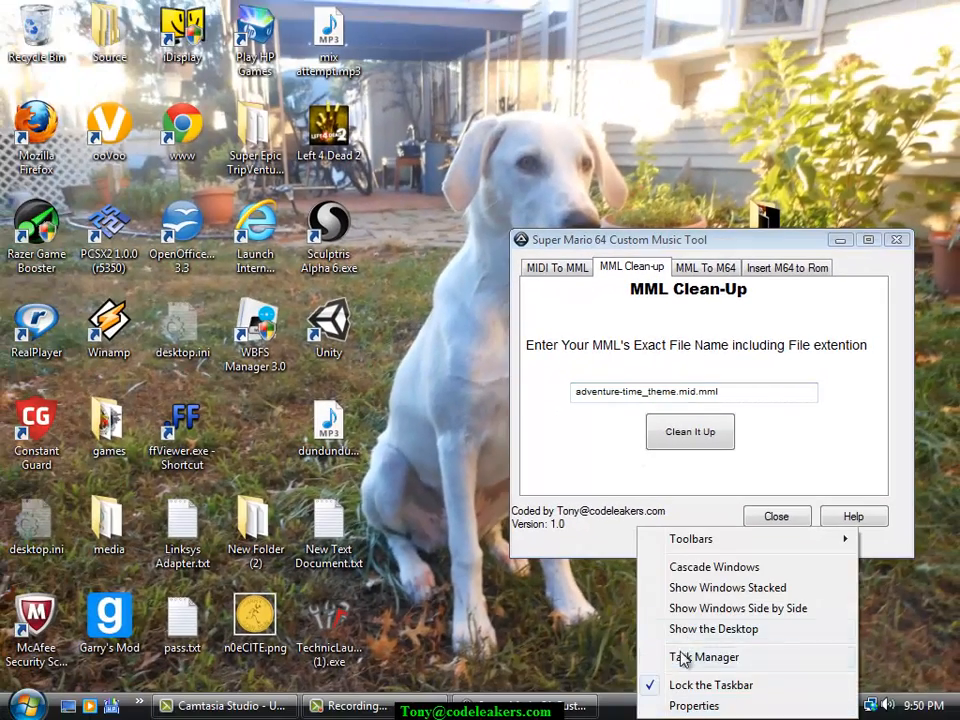
click(650, 656)
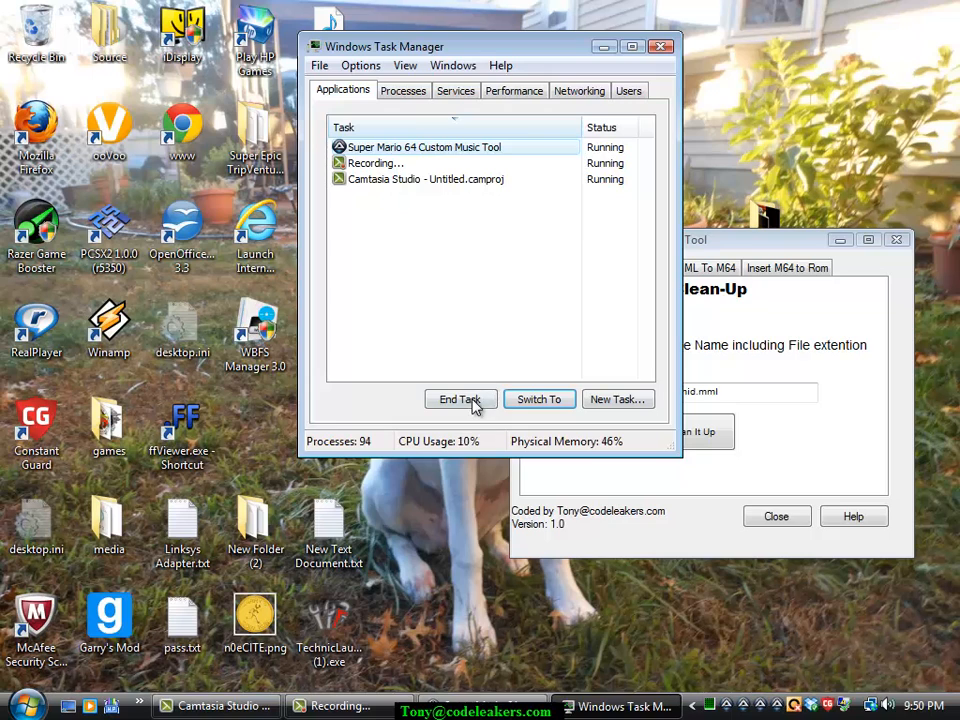
click(472, 398)
click(484, 150)
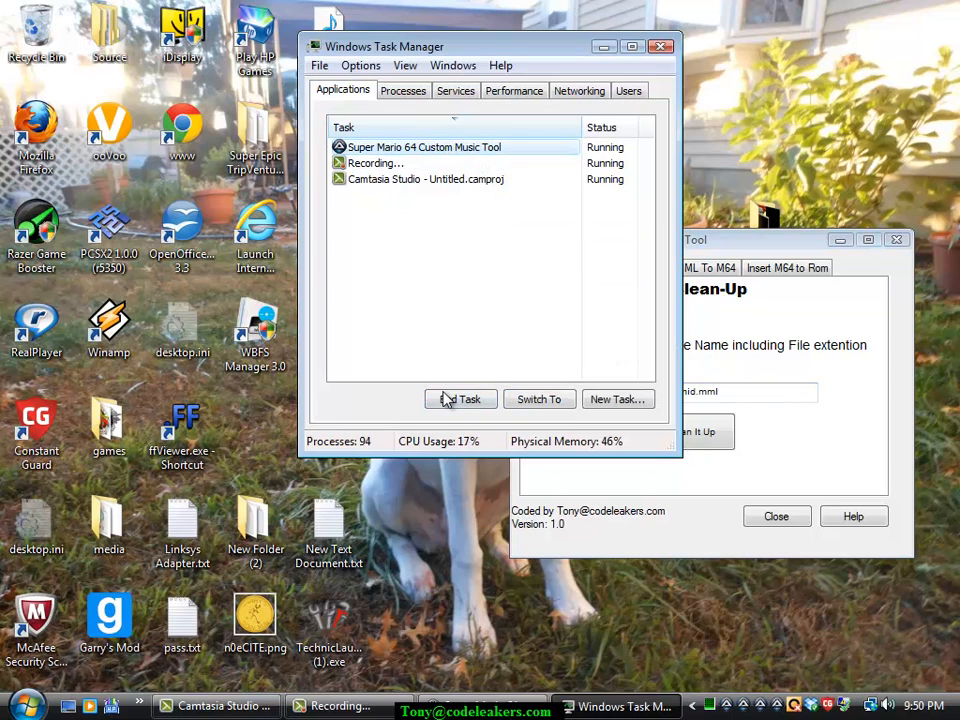
click(446, 397)
click(446, 146)
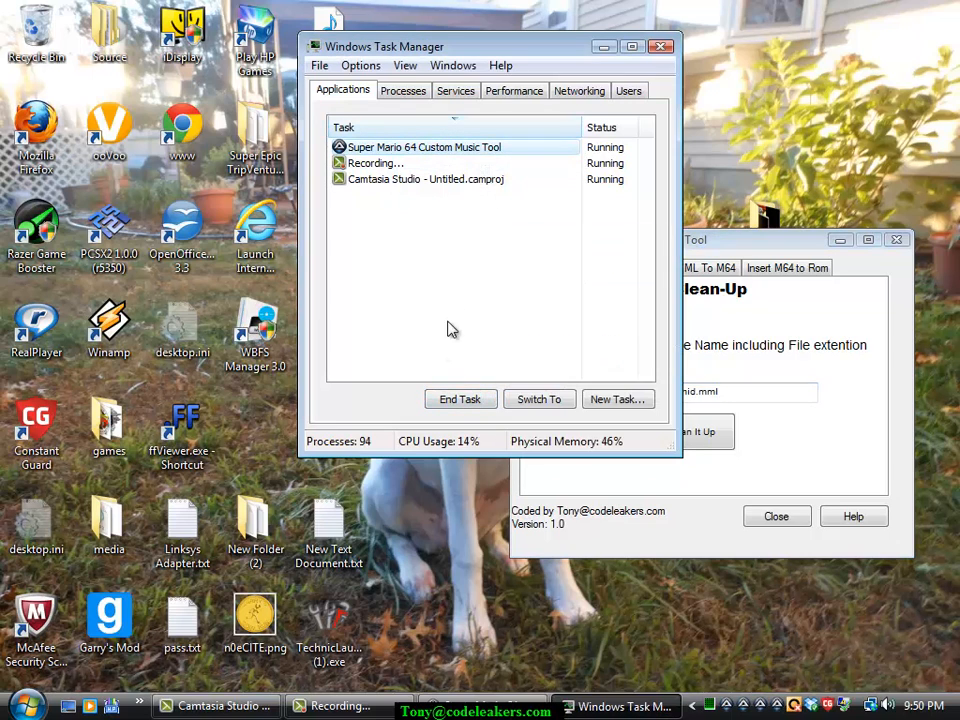
click(449, 401)
click(660, 46)
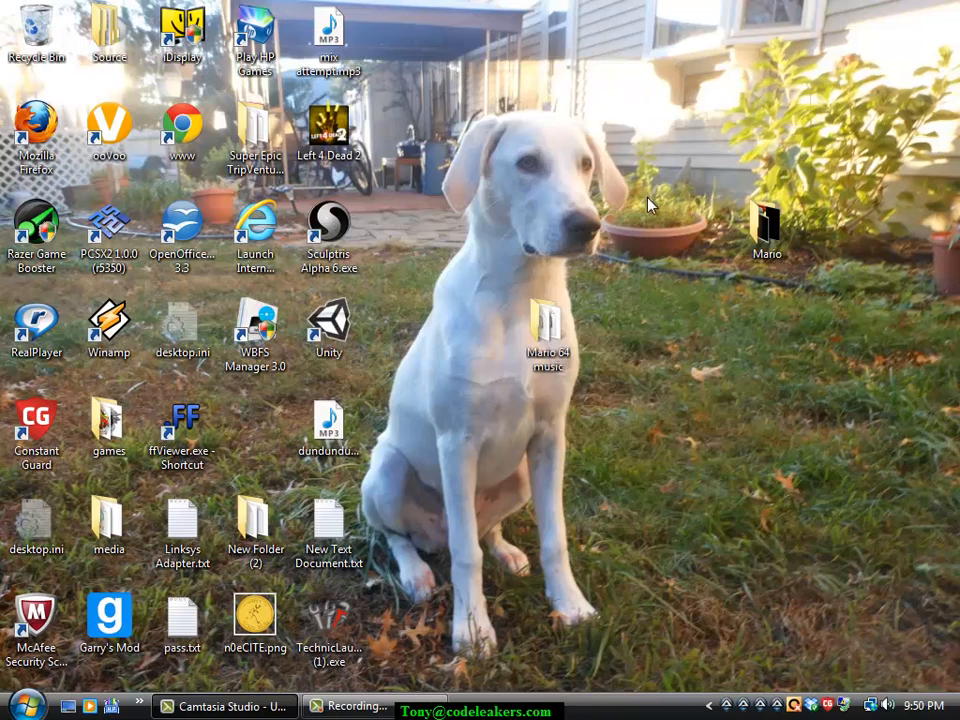
- Relaunch N64MUS.exe from the Mario 64 music folder, show its MML To M64 conversion page, and return to the folder
double_click(562, 360)
scroll(390, 450, down, 1)
click(358, 405)
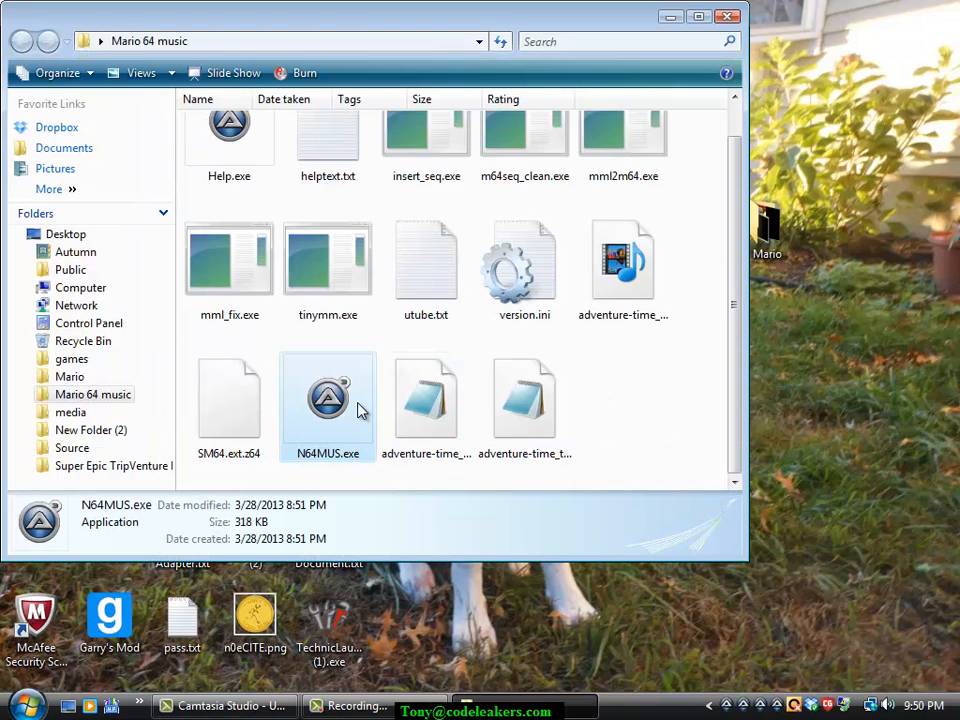
double_click(362, 410)
click(630, 420)
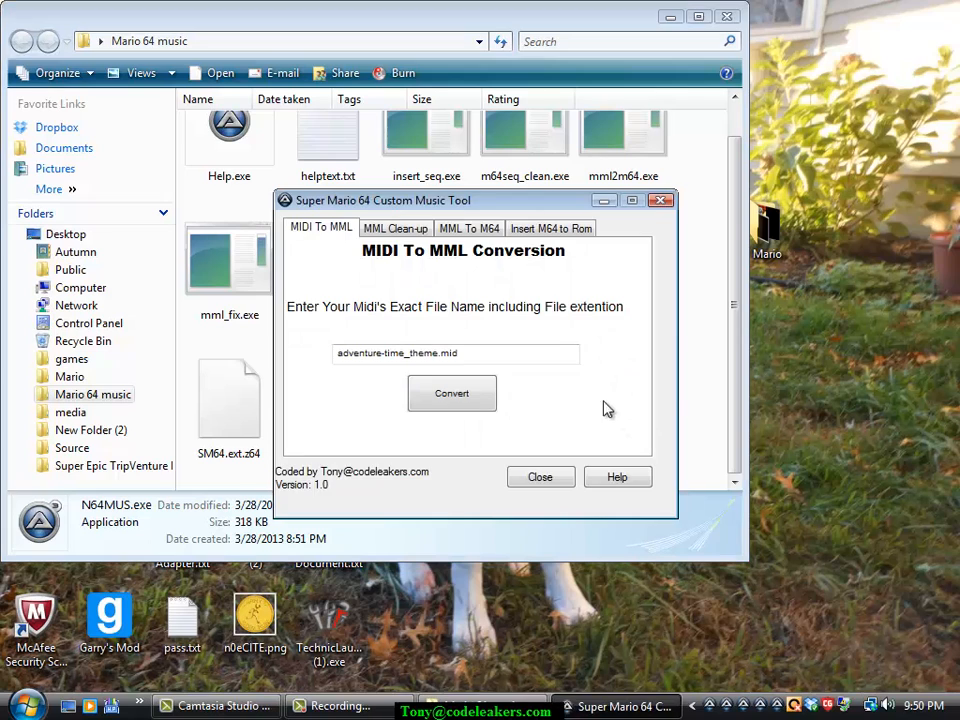
click(470, 229)
click(702, 404)
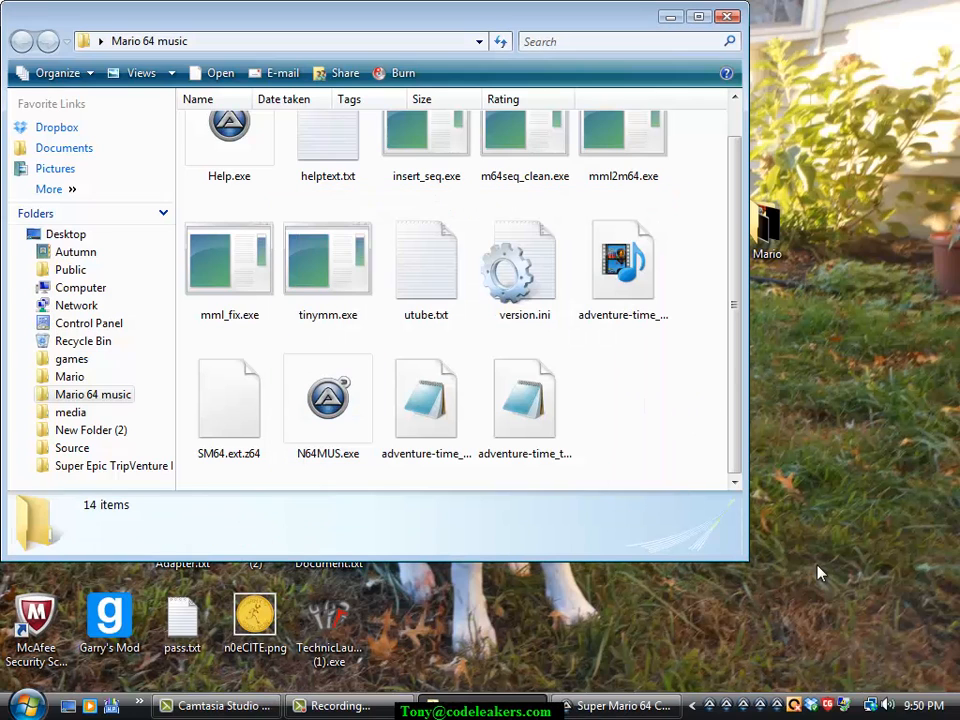
- Open adventure-time_theme.mid.mml.mml from the folder in Notepad and maximize its window
click(525, 405)
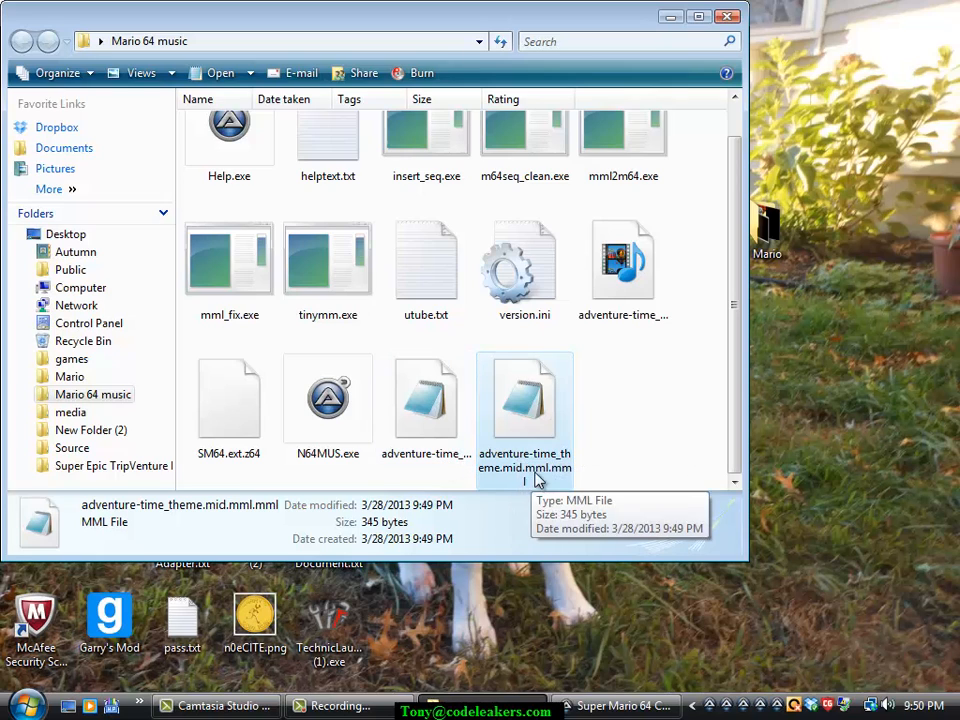
double_click(537, 420)
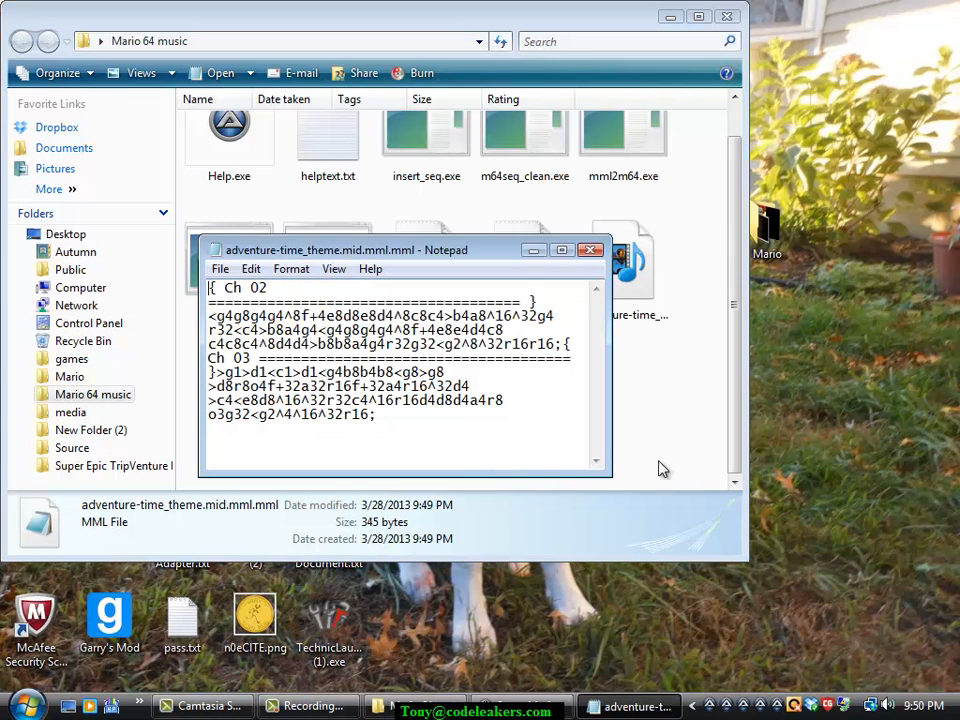
click(561, 249)
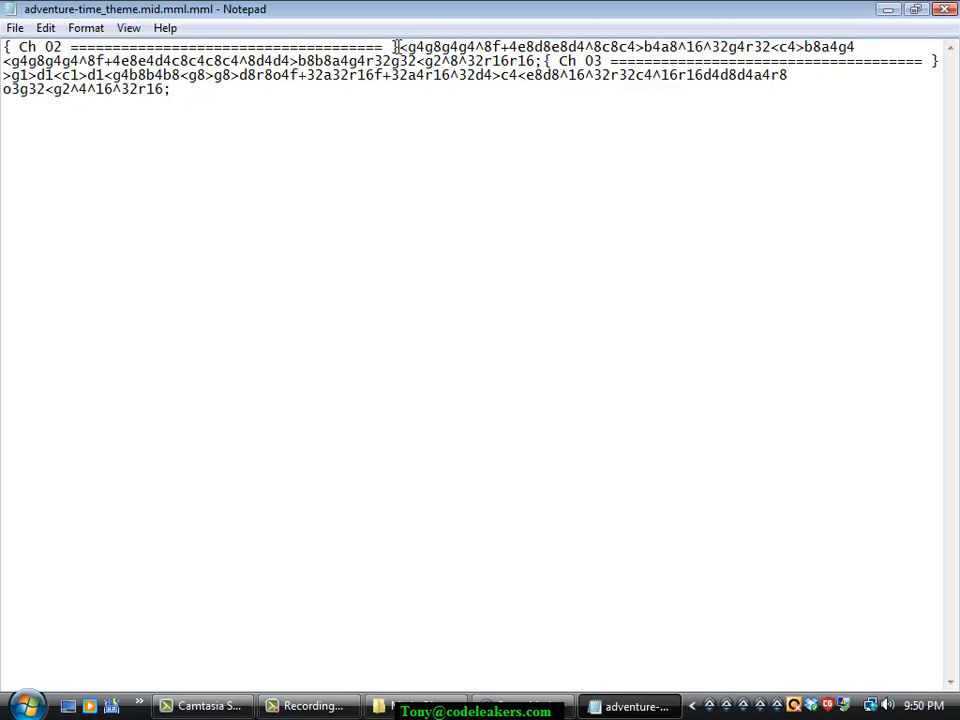
- Replace the "{ Ch 02 === }" header at the start of the file with #2 on its own line
drag(398, 47, 6, 52)
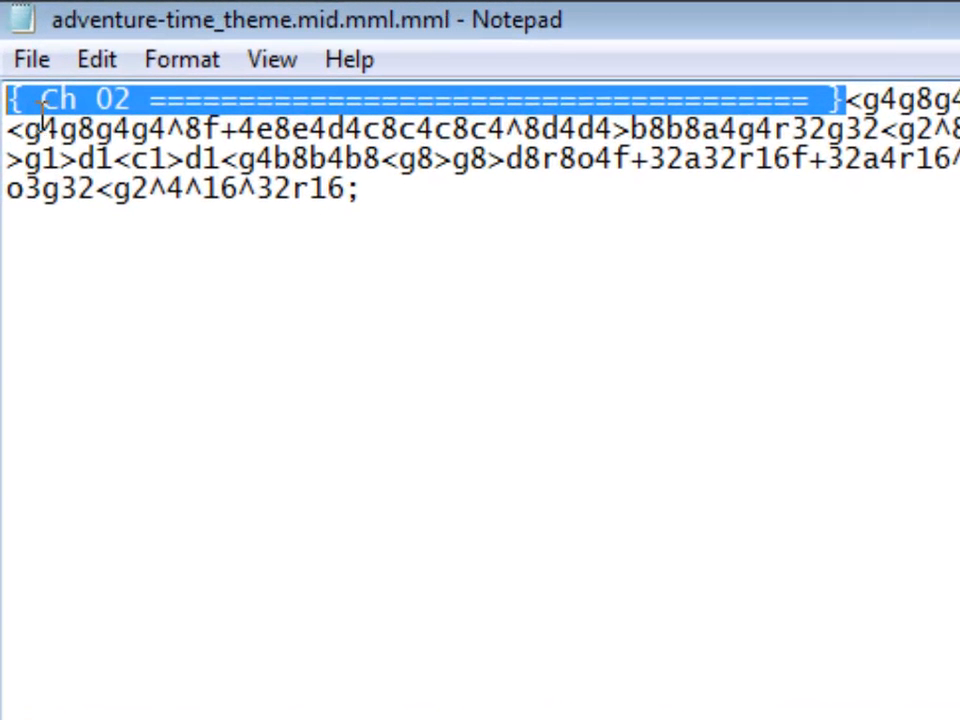
double_click(113, 99)
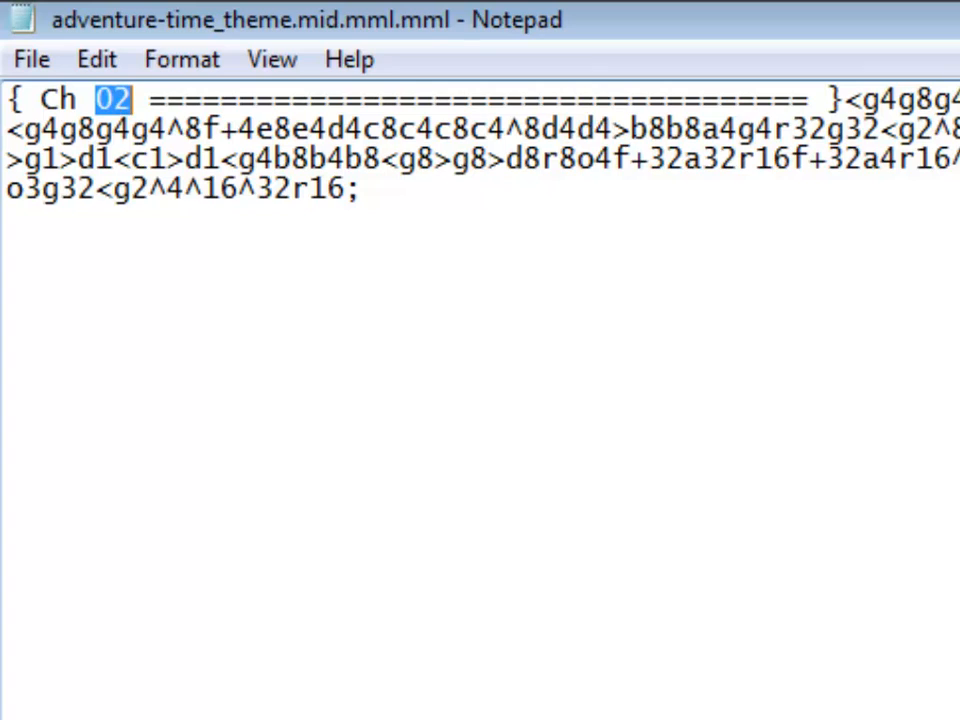
drag(846, 99, 6, 96)
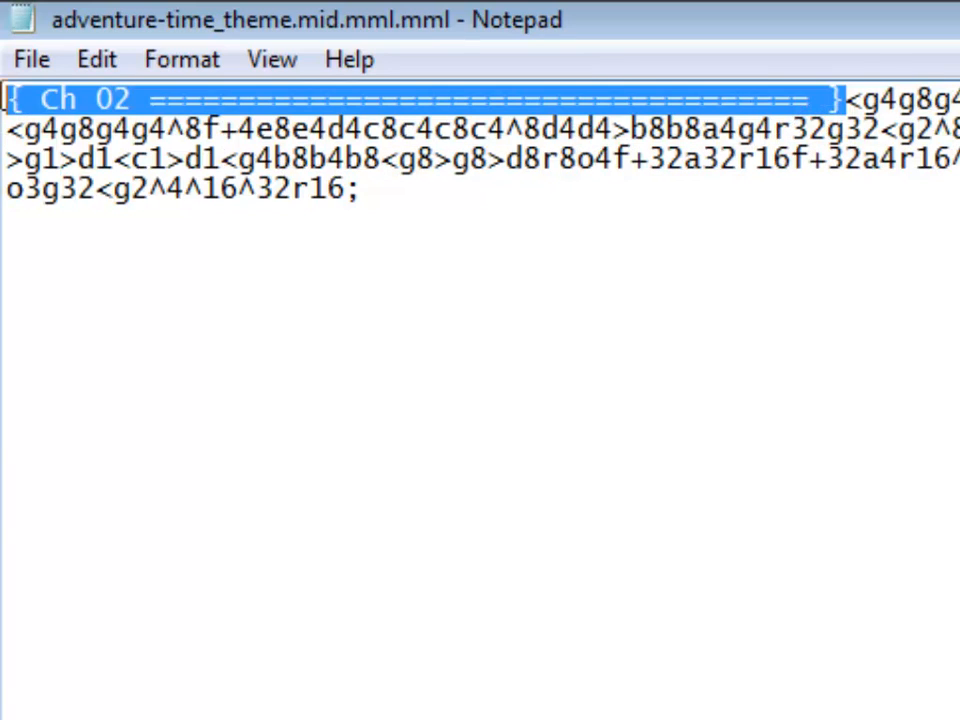
key(Delete)
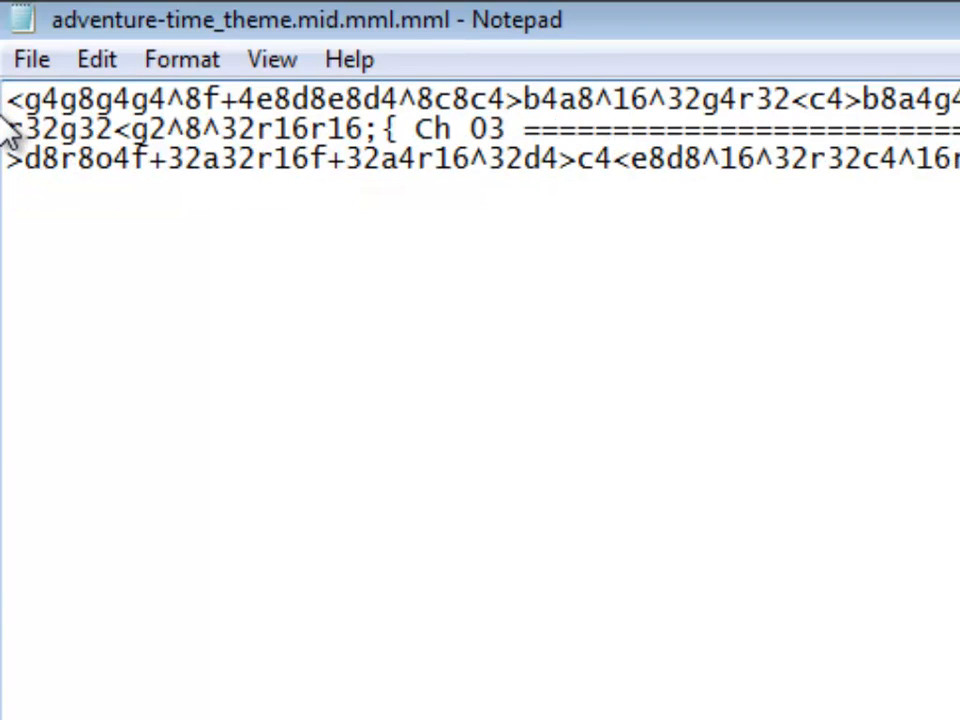
text(#2)
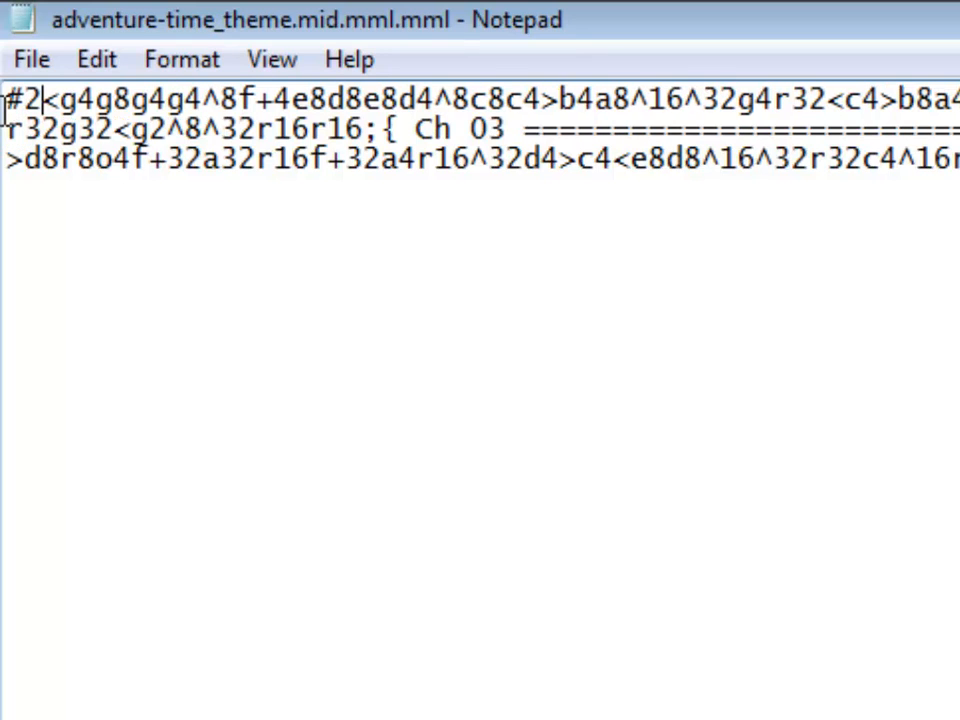
key(Return)
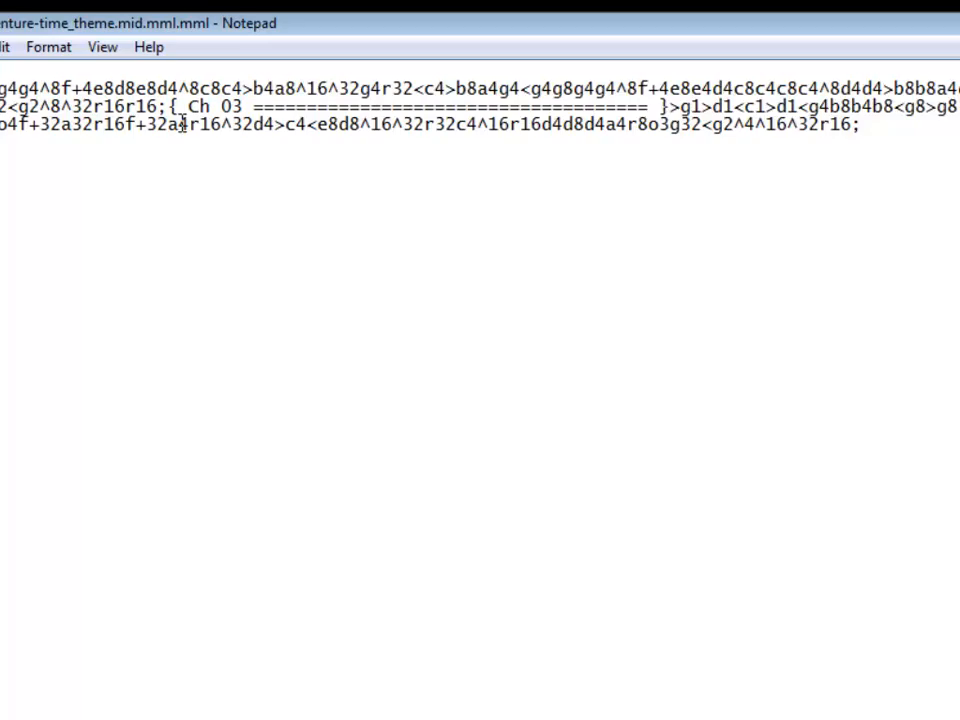
- Replace the "{ Ch 03 === }" header with #3 on its own line, separating it from the first channel's notes
drag(168, 106, 654, 106)
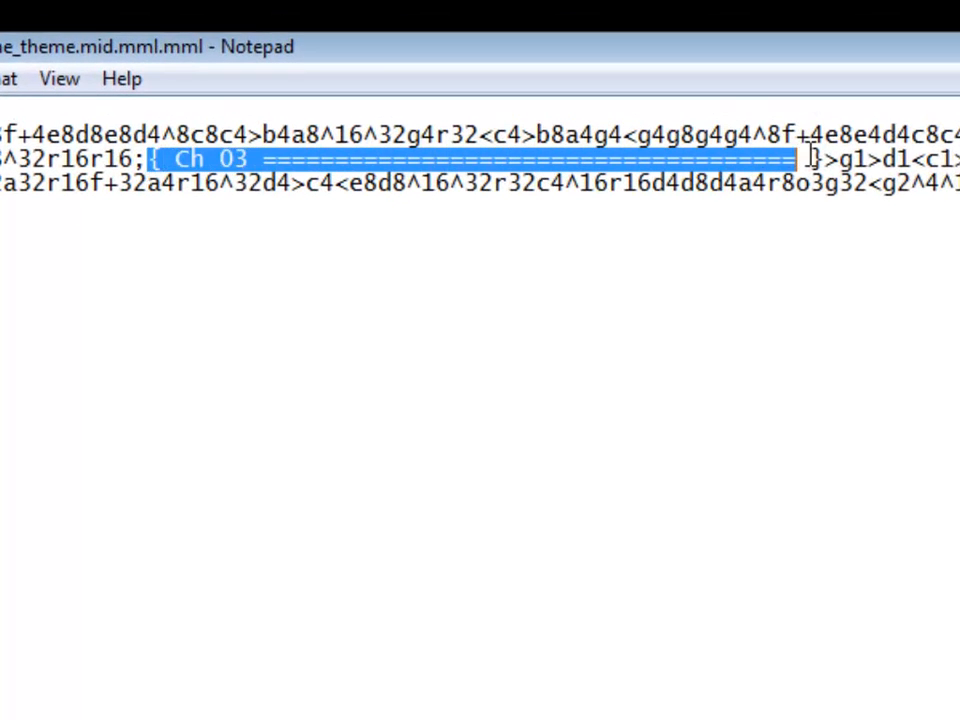
drag(813, 158, 821, 159)
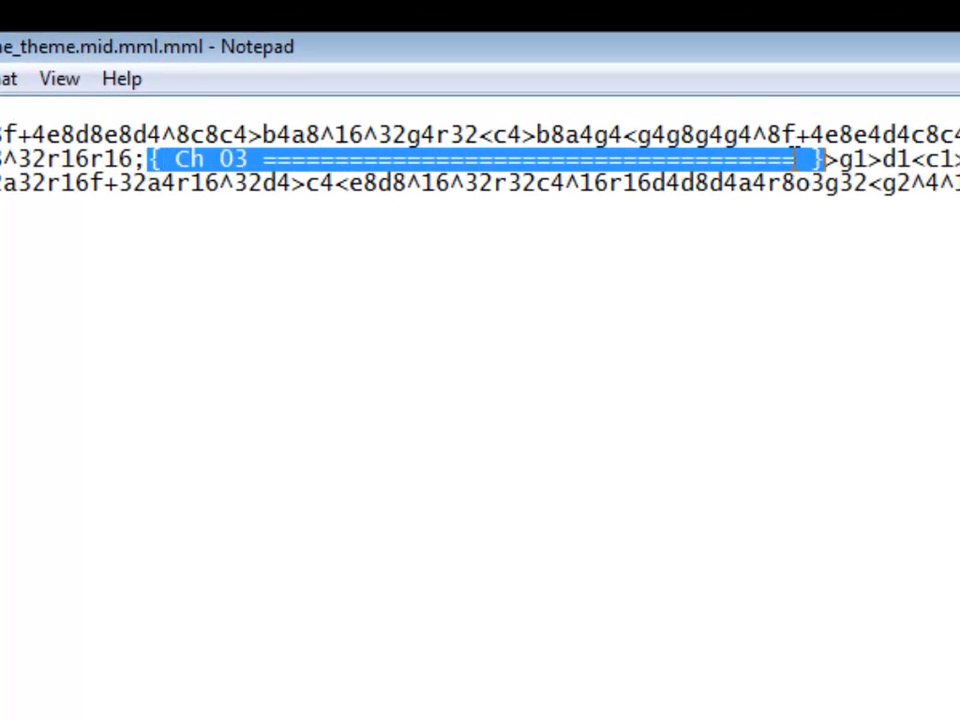
key(Delete)
key(Return)
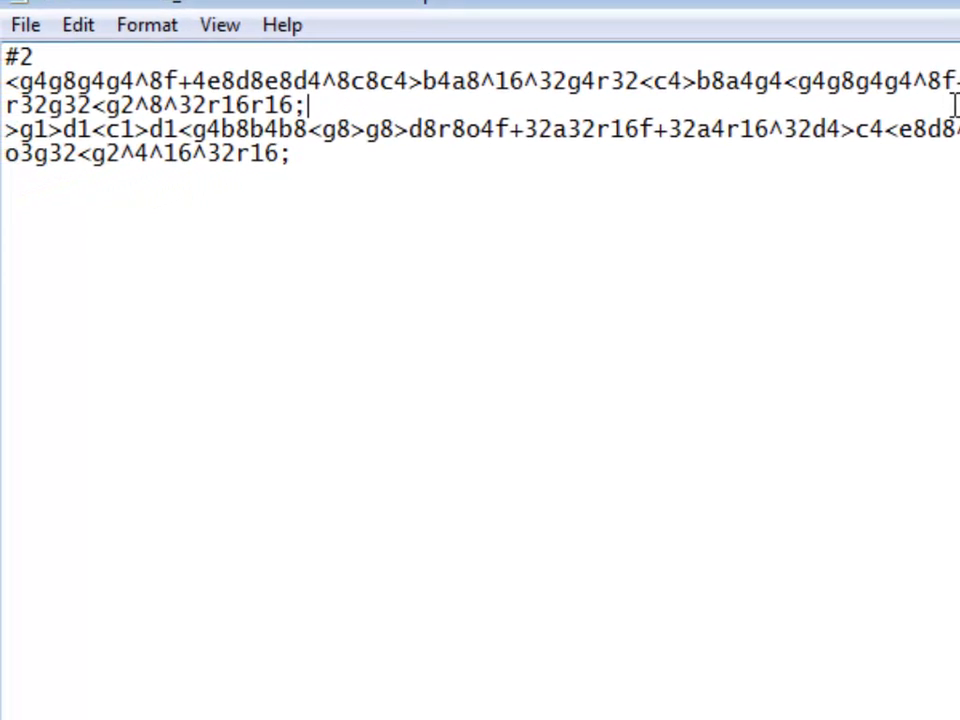
text(#3)
key(Return)
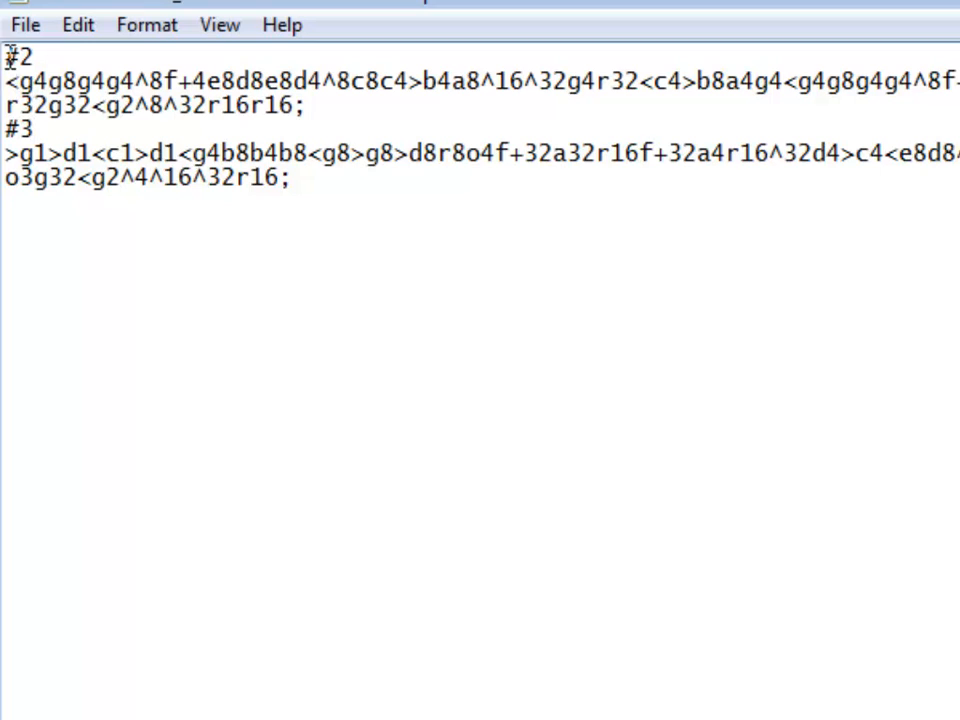
- Add the lines w200 and t180 above the #2 channel, followed by a blank line
key(Return)
key(Return)
key(Return)
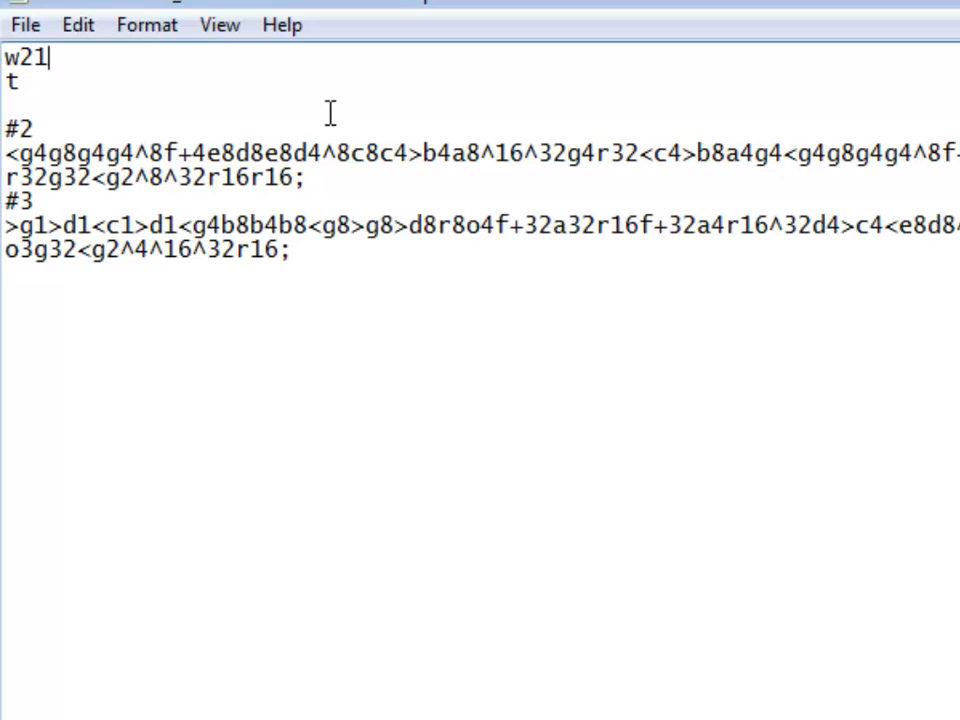
key(BackSpace)
key(BackSpace)
key(BackSpace)
text(200)
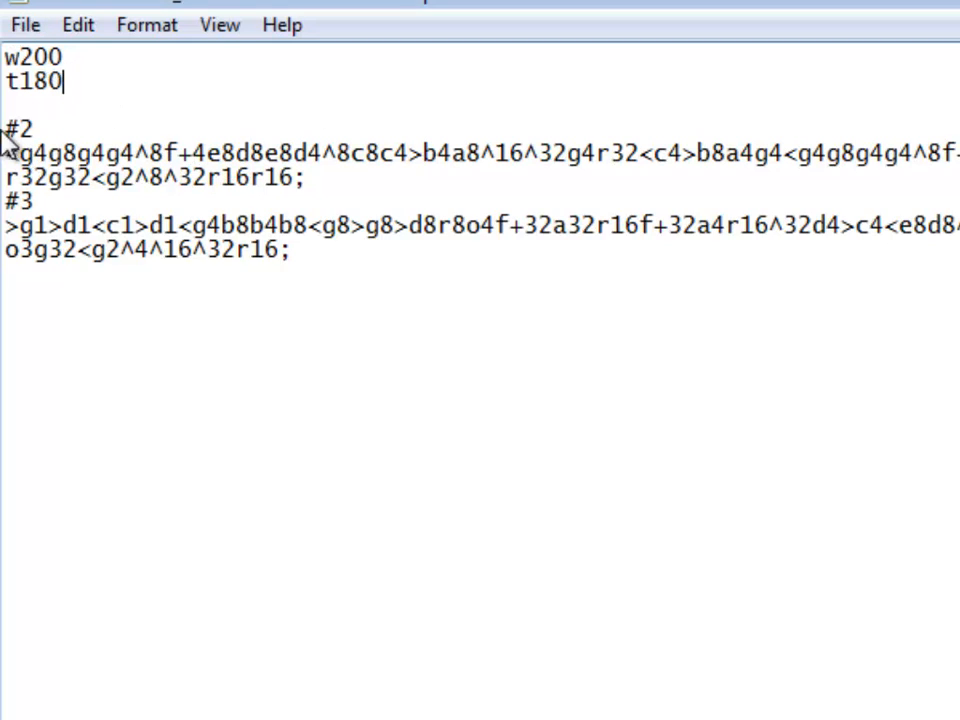
- Save the edited MML file, then close Notepad and the Mario 64 music folder window
click(25, 25)
click(75, 131)
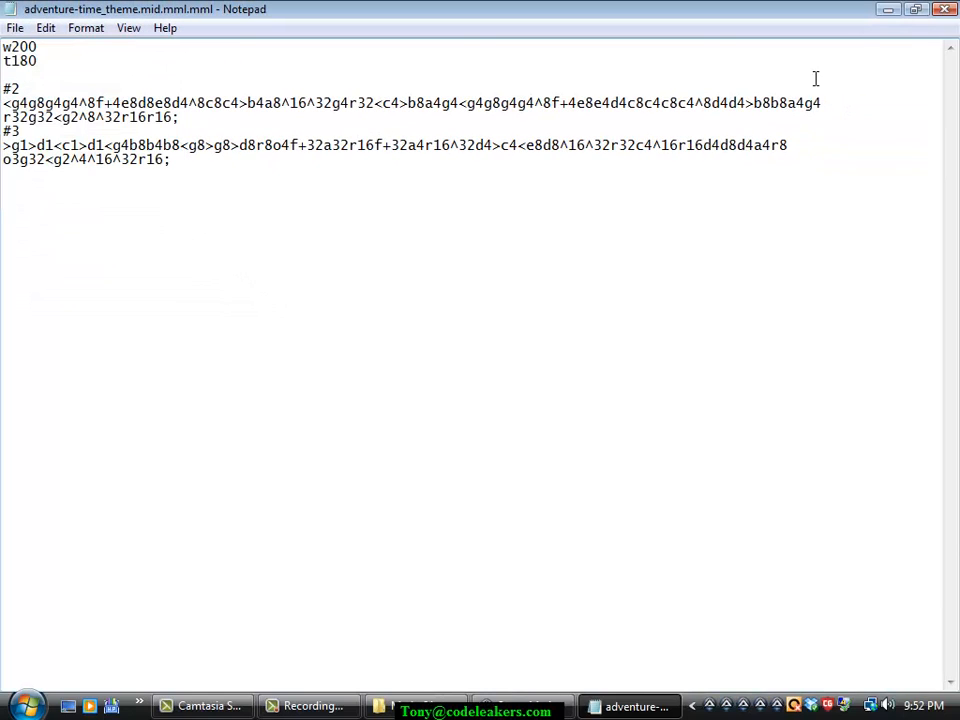
click(940, 12)
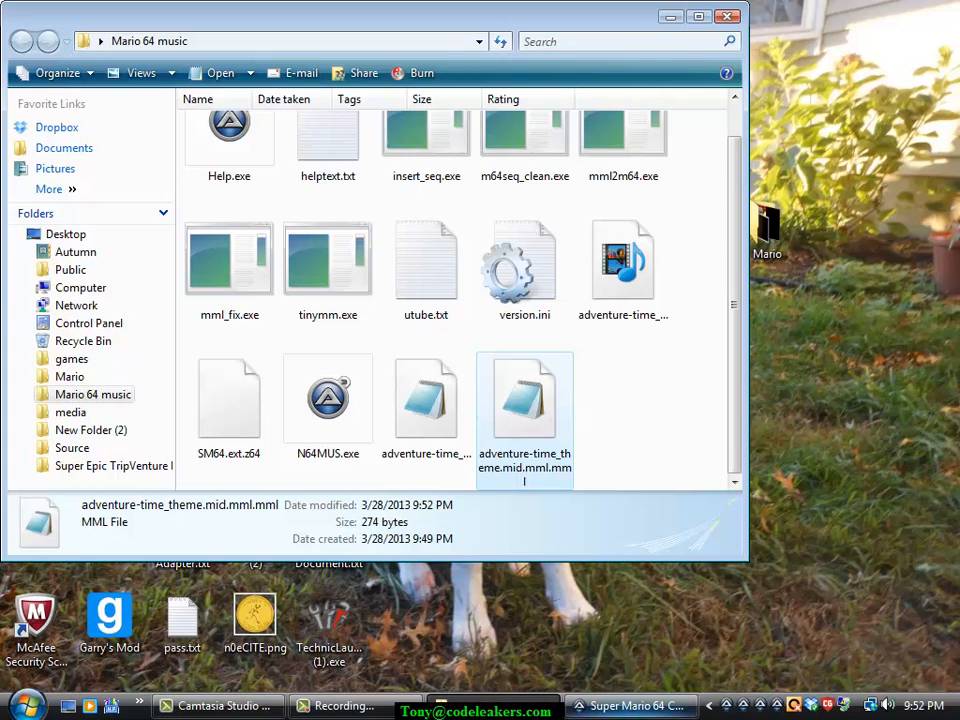
click(595, 414)
click(561, 437)
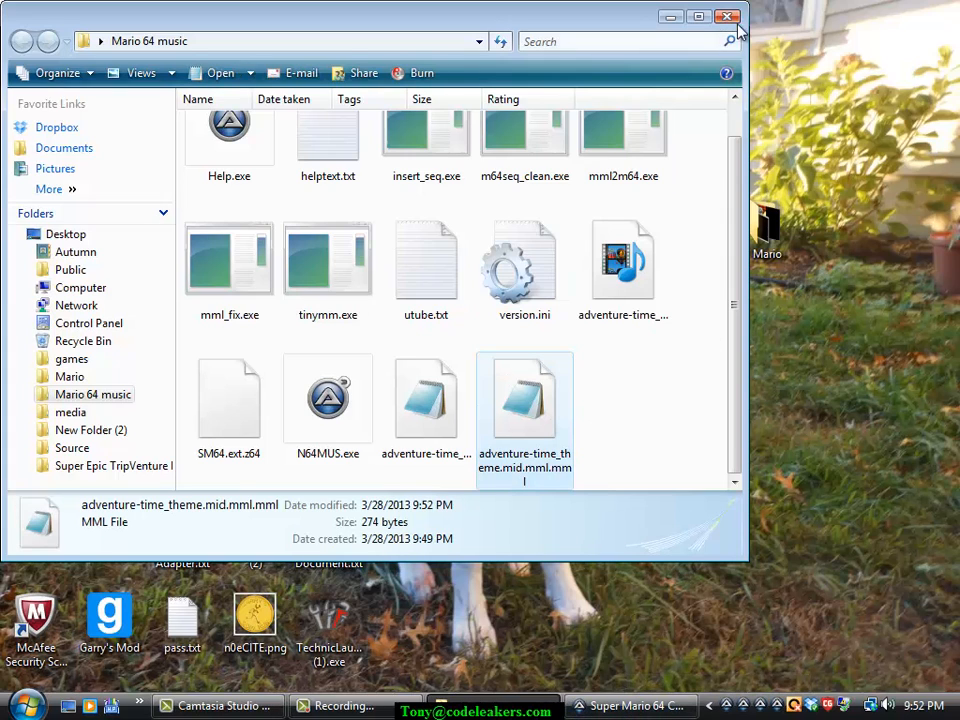
click(729, 17)
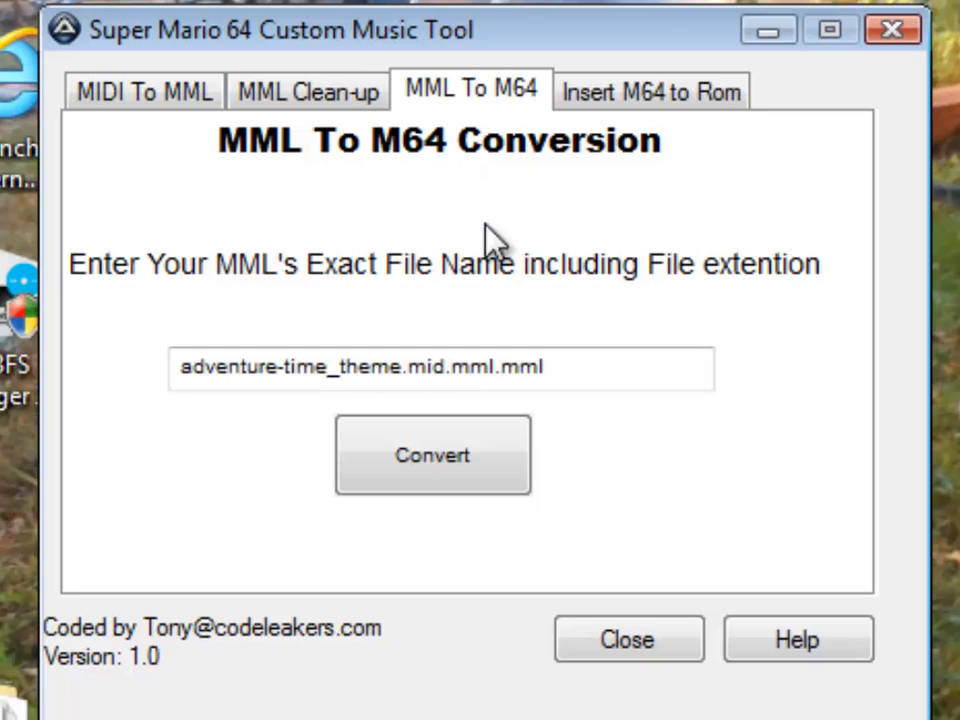
- Try to convert adventure-time_theme.mid.mml.mml to M64 in the Custom Music Tool, and dismiss the message
drag(579, 366, 165, 366)
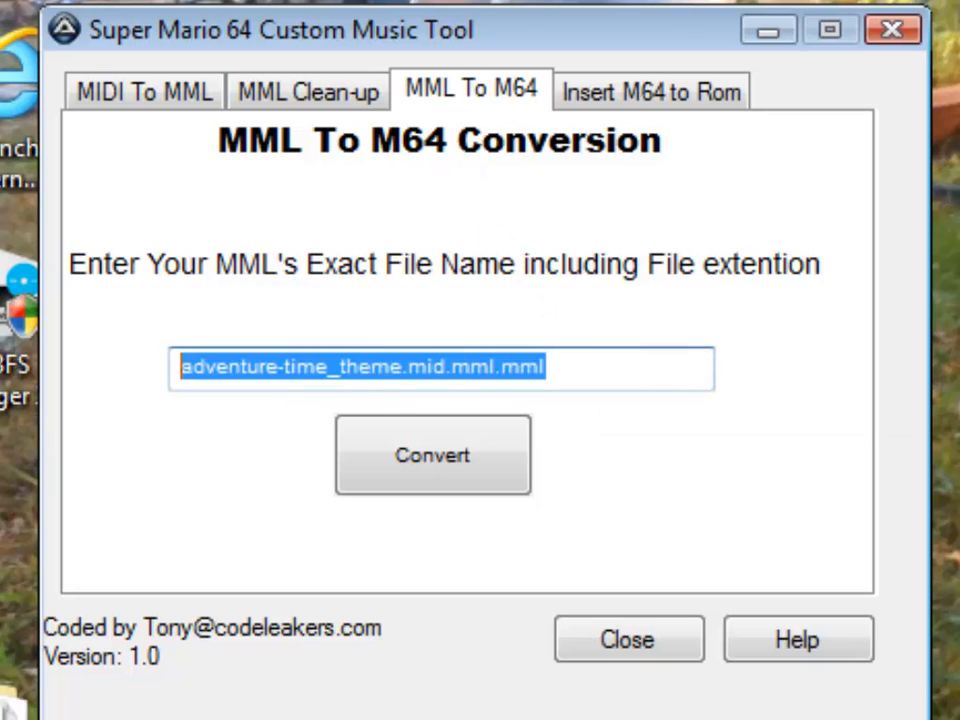
click(386, 373)
drag(583, 369, 153, 357)
click(652, 352)
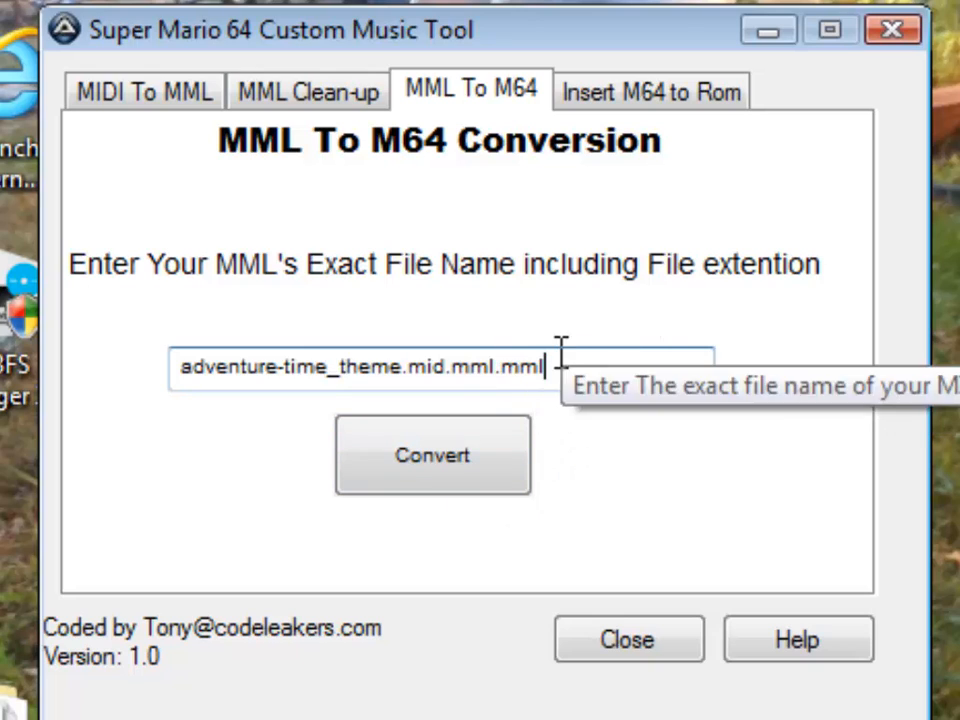
click(455, 468)
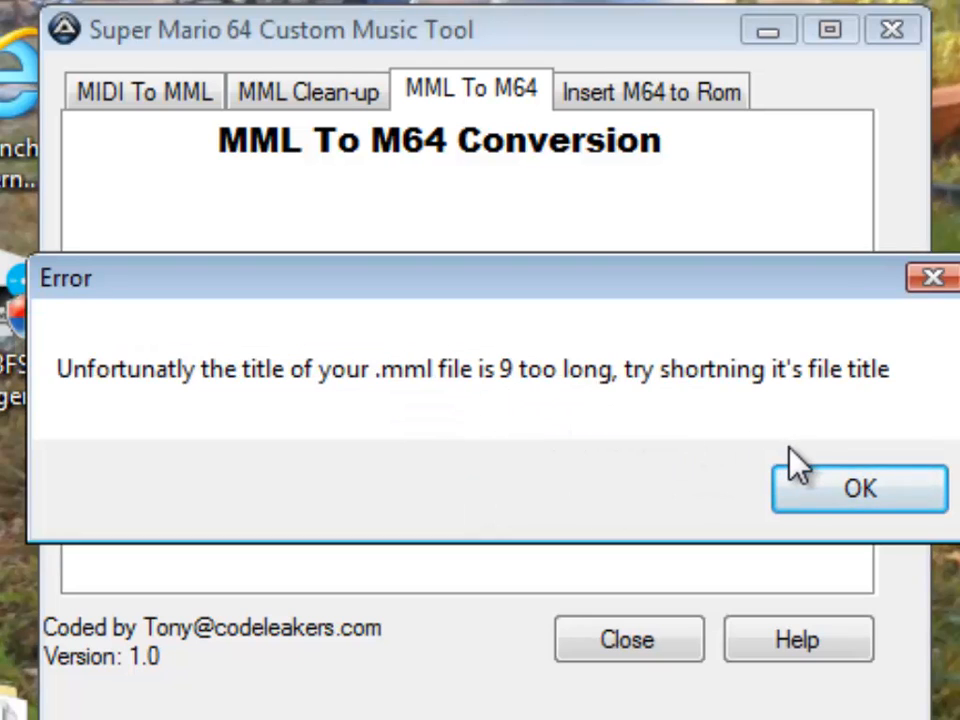
click(797, 486)
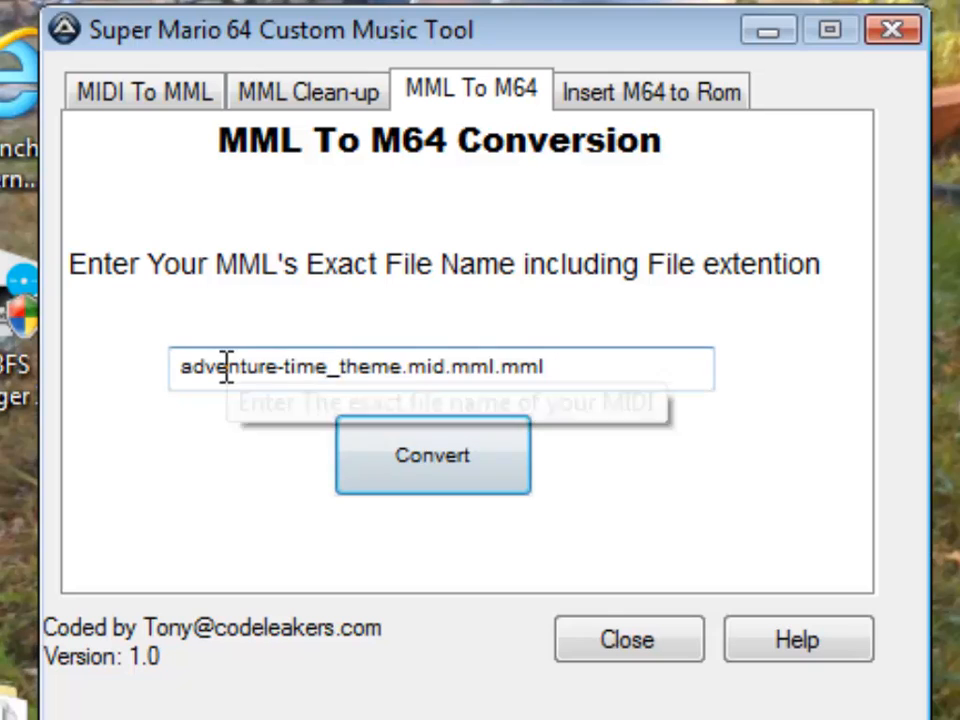
- Shorten the file name entered for the MML to M64 conversion to advent.mml
drag(244, 366, 495, 368)
key(BackSpace)
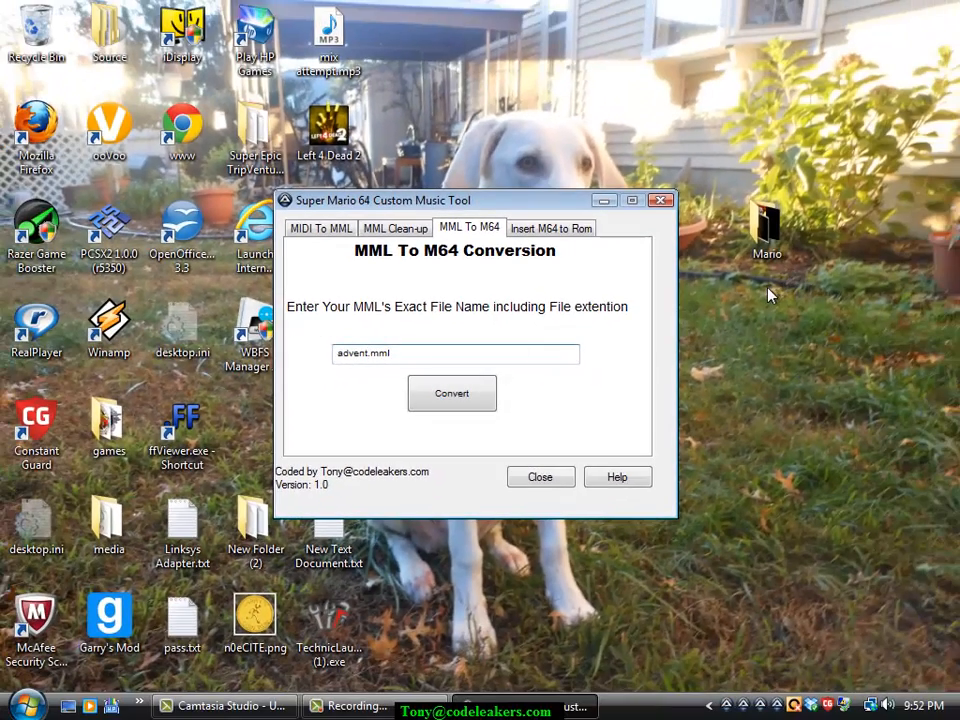
double_click(790, 240)
click(748, 60)
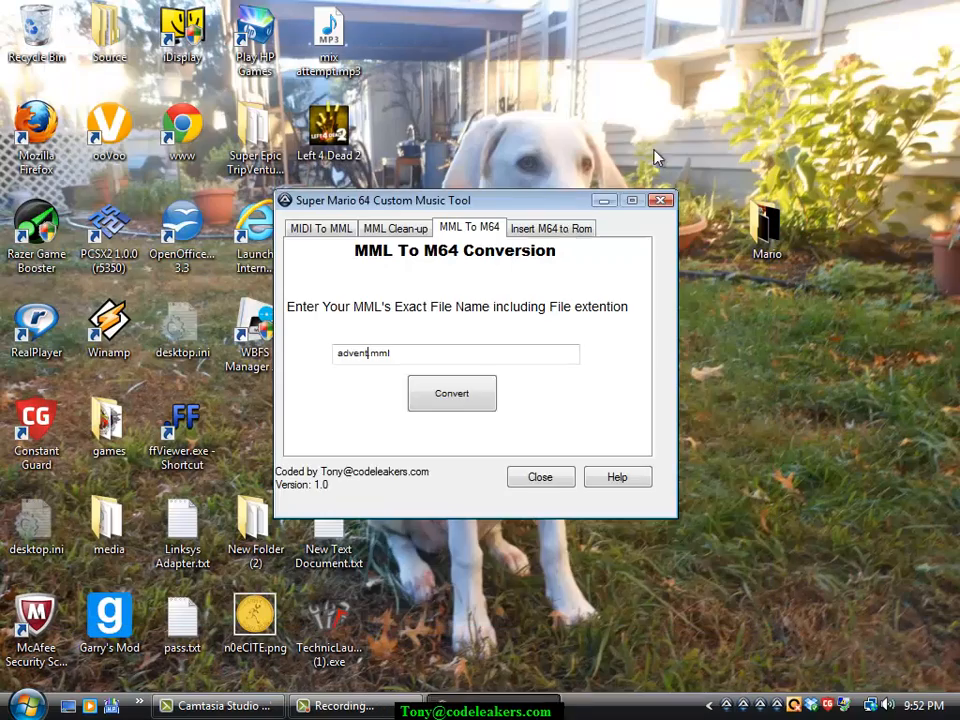
- Move the Custom Music Tool window aside and open the Mario 64 music folder from the desktop
drag(566, 207, 825, 392)
double_click(545, 350)
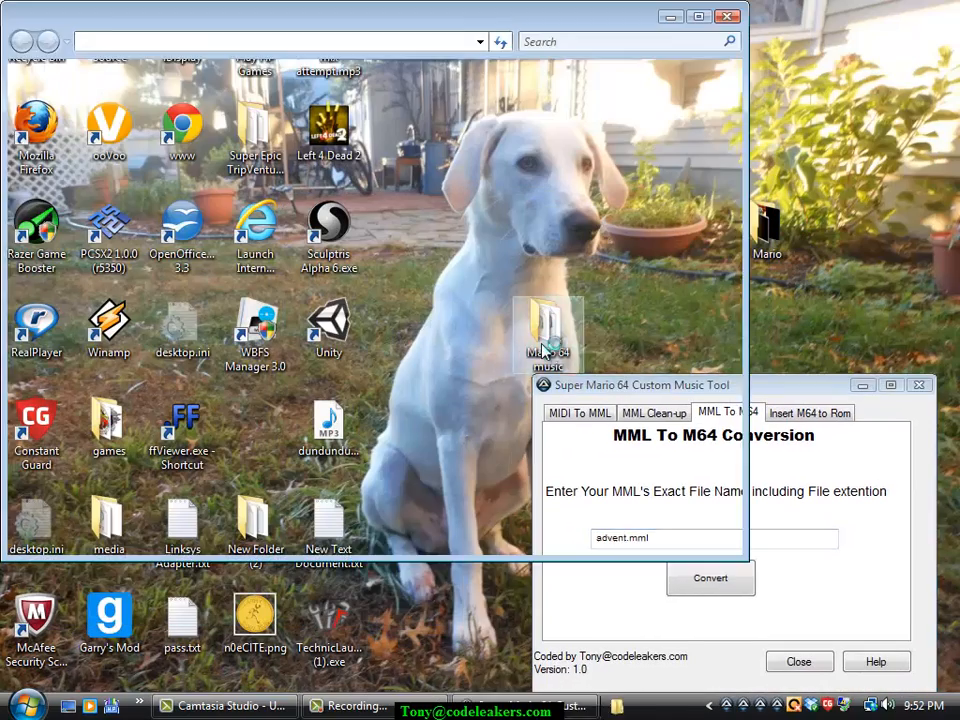
click(655, 350)
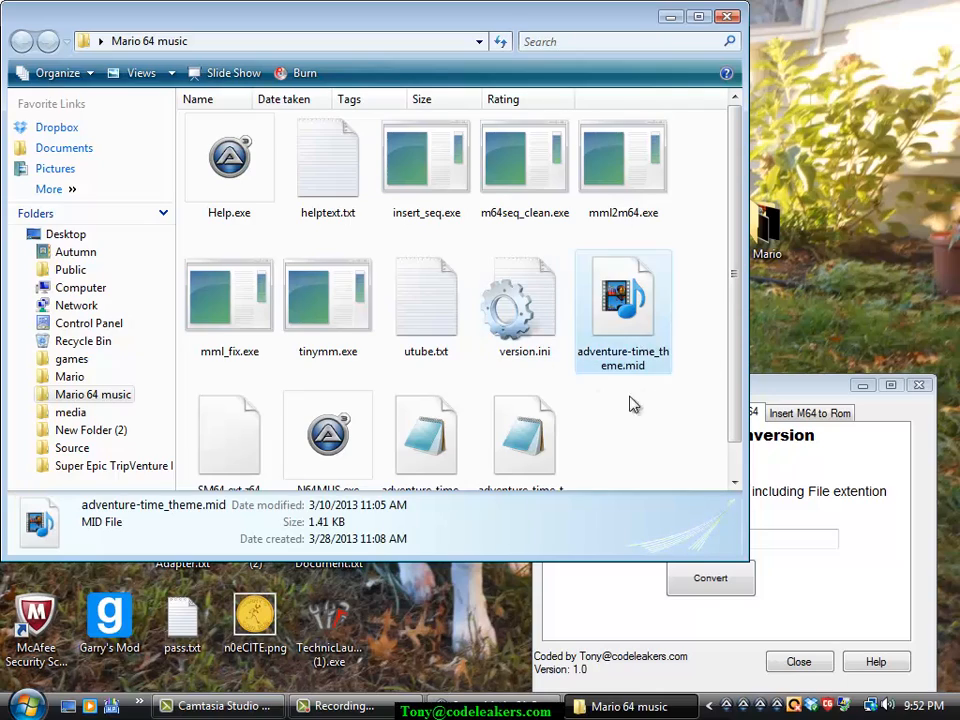
- Rename the file adventure-time_theme.mid.mml.mml in the Mario 64 music folder to advent.mml
scroll(634, 403, down, 1)
click(560, 428)
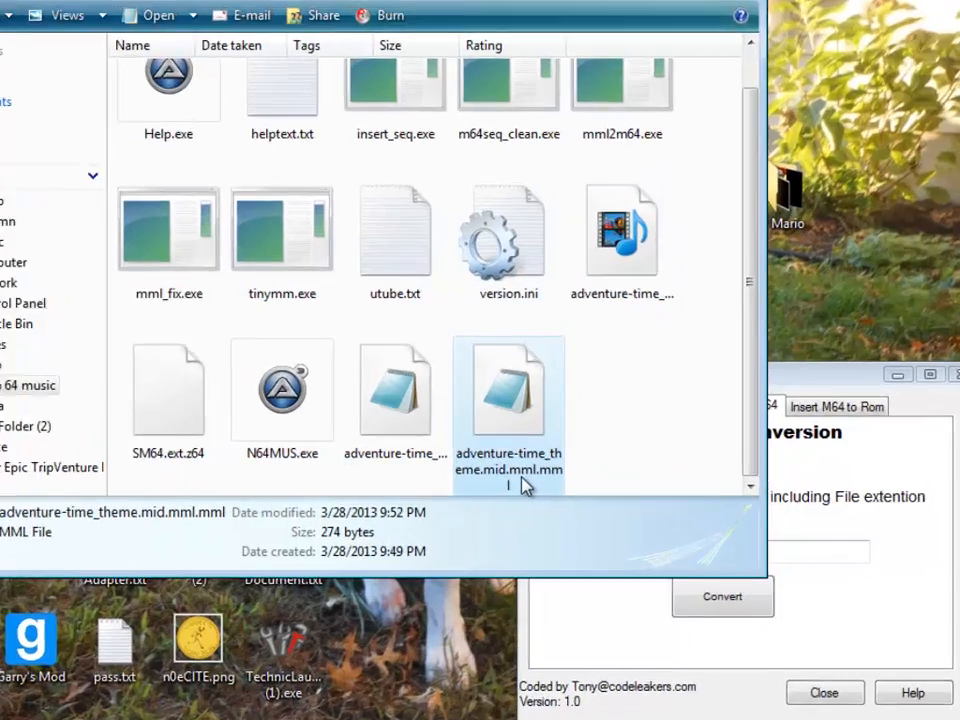
right_click(525, 485)
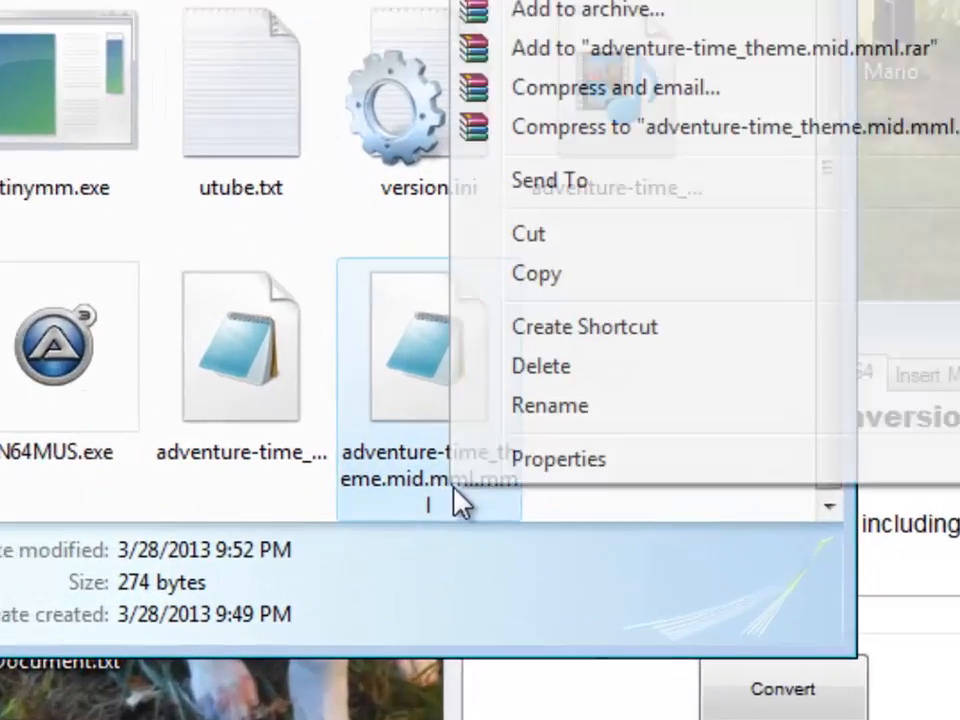
click(584, 430)
key(Right)
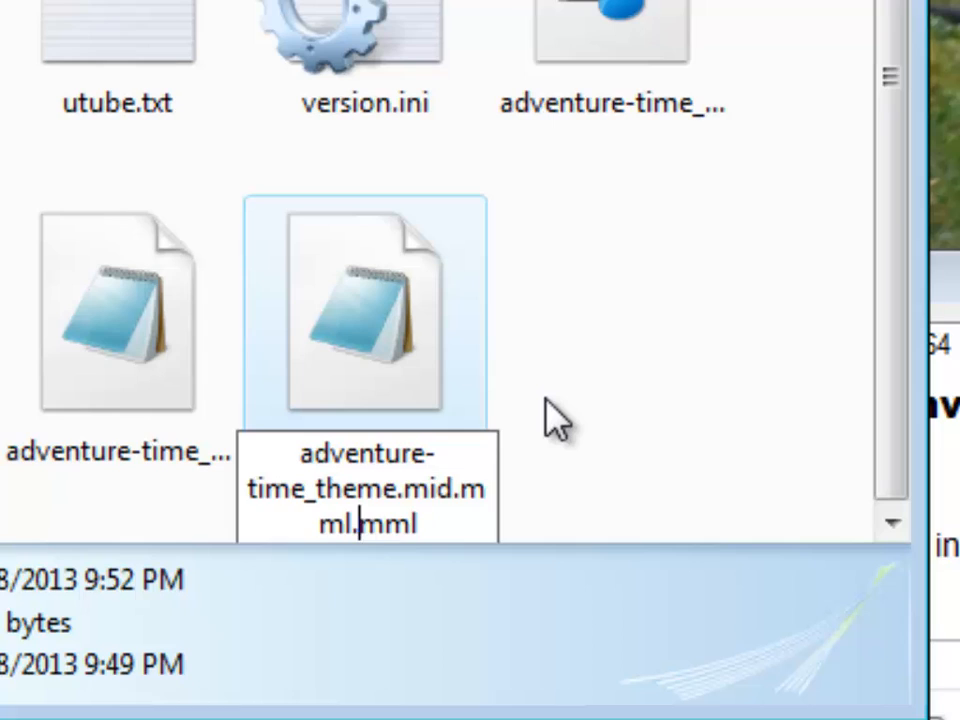
key(BackSpace)
key(BackSpace)
key(BackSpace)
key(BackSpace)
key(BackSpace)
key(BackSpace)
key(BackSpace)
key(BackSpace)
key(BackSpace)
key(BackSpace)
key(BackSpace)
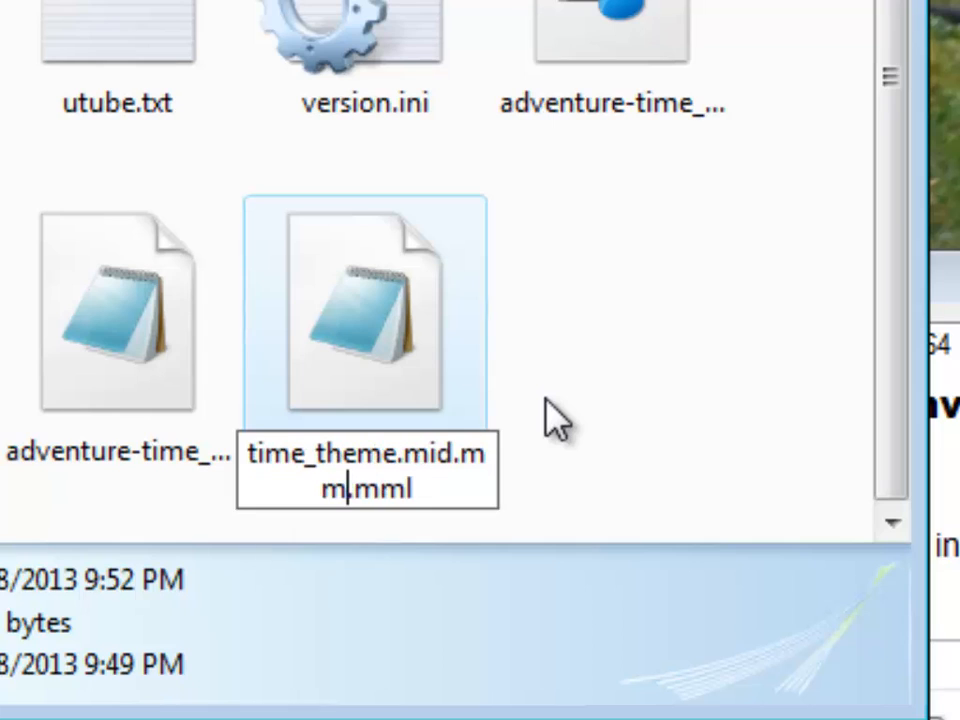
key(BackSpace)
key(BackSpace)
key(BackSpace)
key(BackSpace)
key(BackSpace)
key(BackSpace)
key(BackSpace)
key(BackSpace)
key(BackSpace)
key(BackSpace)
key(BackSpace)
key(BackSpace)
key(BackSpace)
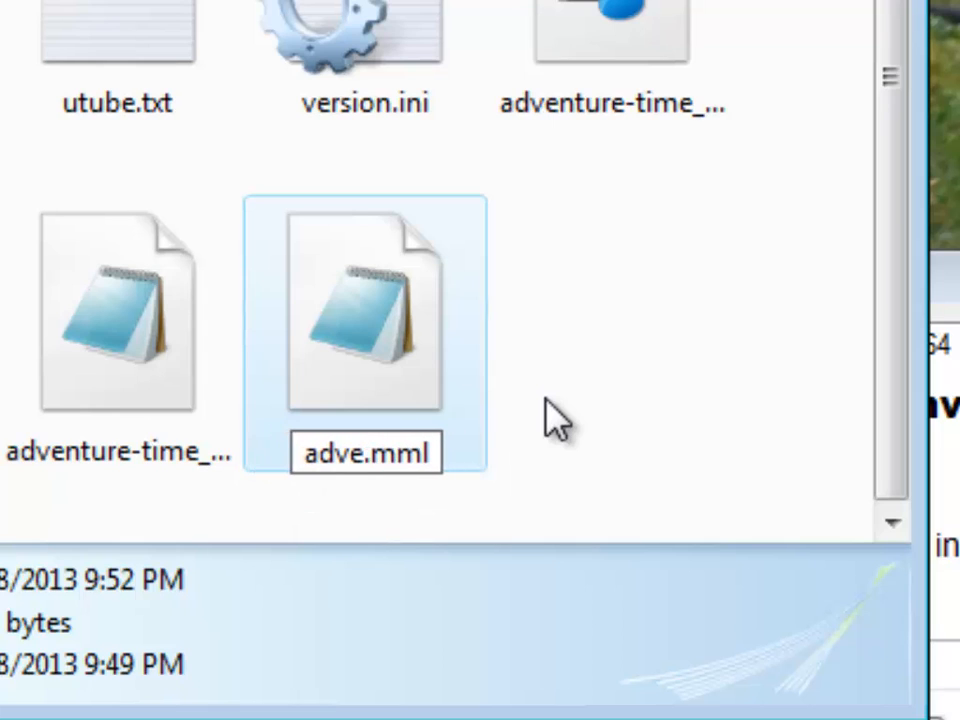
text(nt)
key(Return)
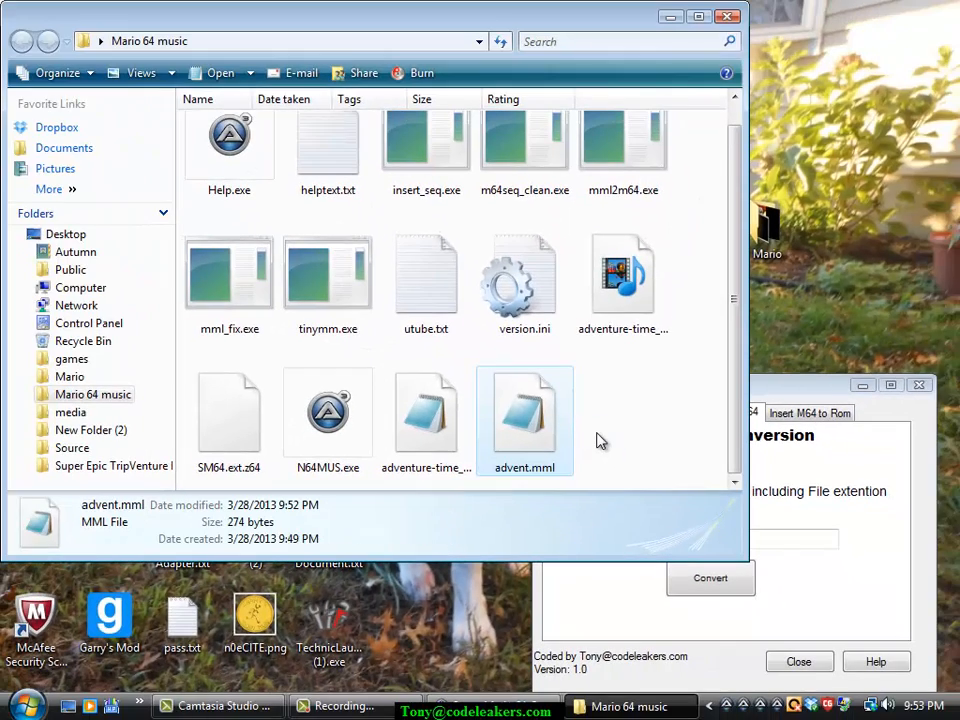
- Convert advent.mml to M64 in the Custom Music Tool, then dismiss the message and close the command window
click(649, 541)
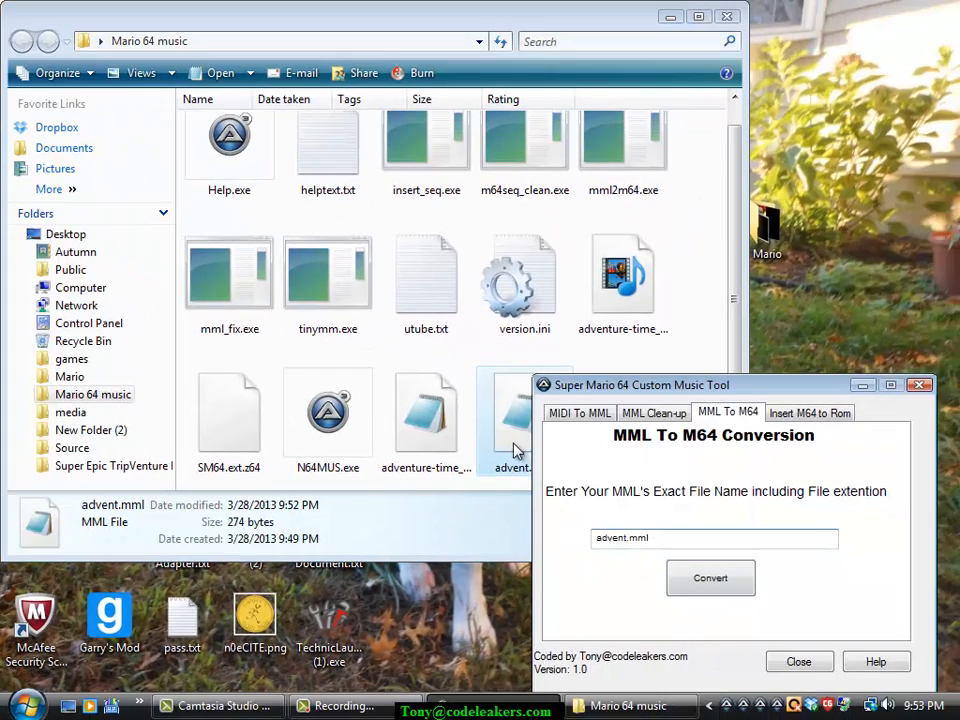
click(515, 452)
click(729, 628)
click(718, 582)
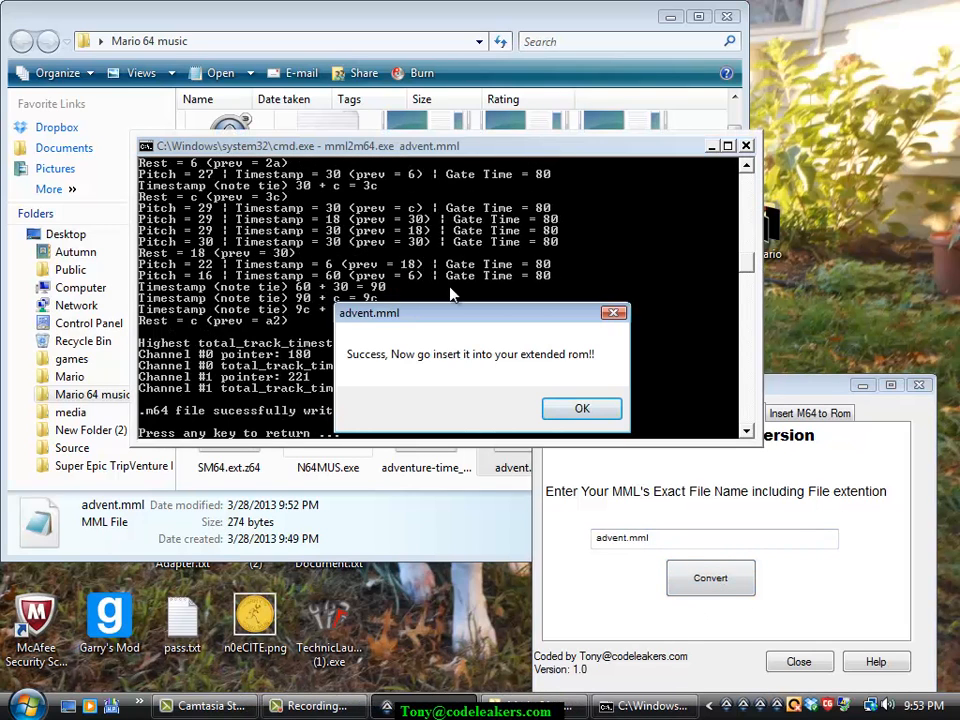
click(578, 411)
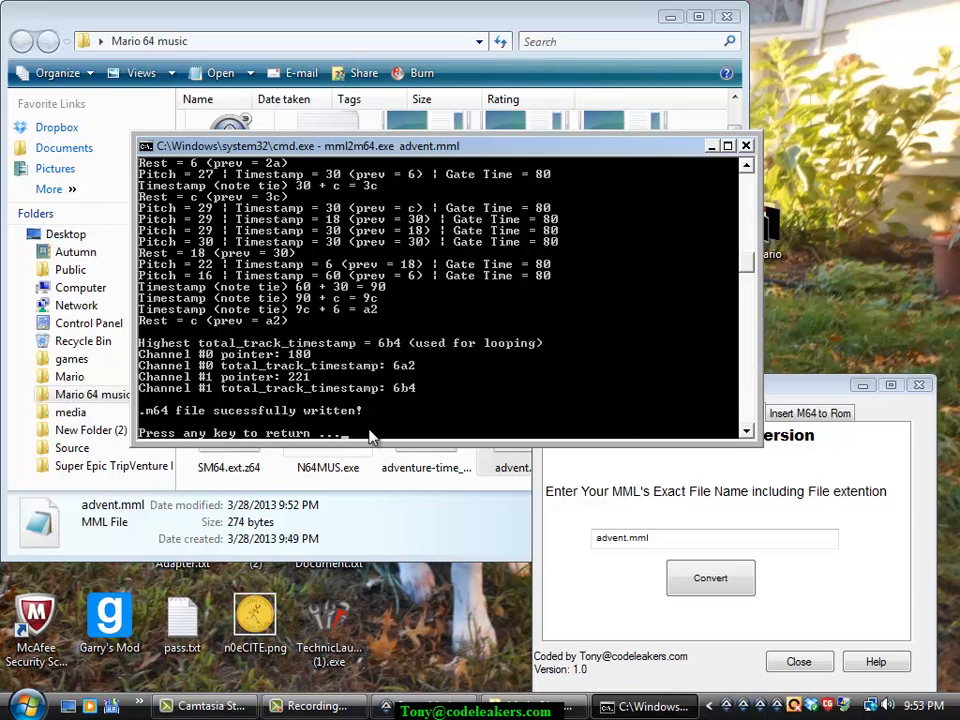
click(746, 146)
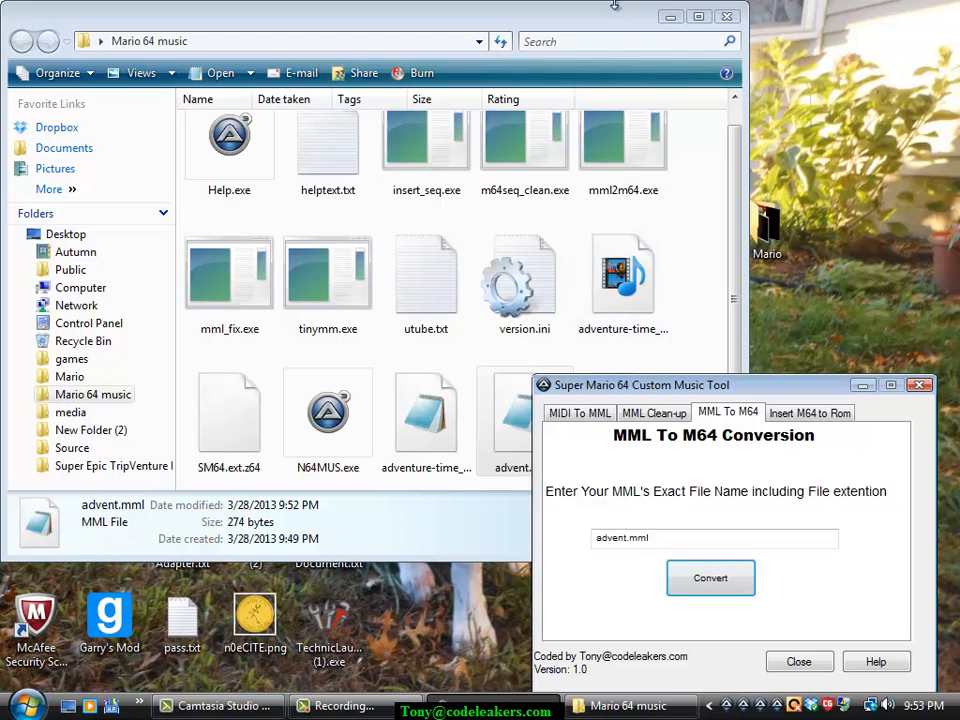
- Move the Mario 64 music folder window aside and check the converted advent.mml.m64 file
drag(617, 24, 560, 16)
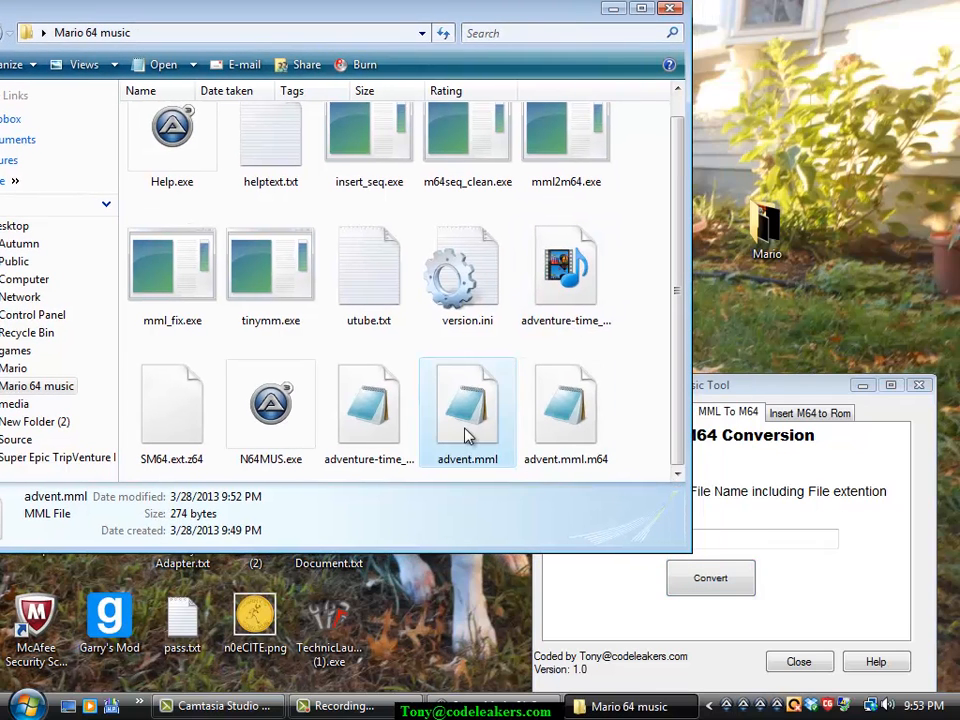
click(549, 450)
click(735, 393)
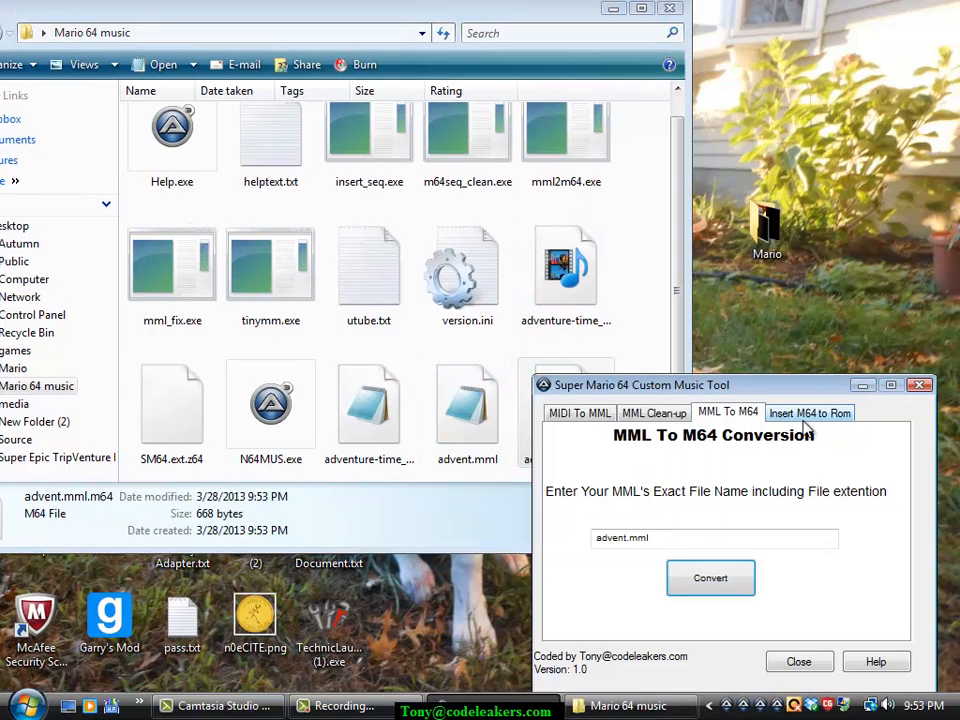
- Set the M64 file name for the ROM insertion to advent.mml.m64 in the Custom Music Tool
drag(806, 392, 671, 259)
click(676, 283)
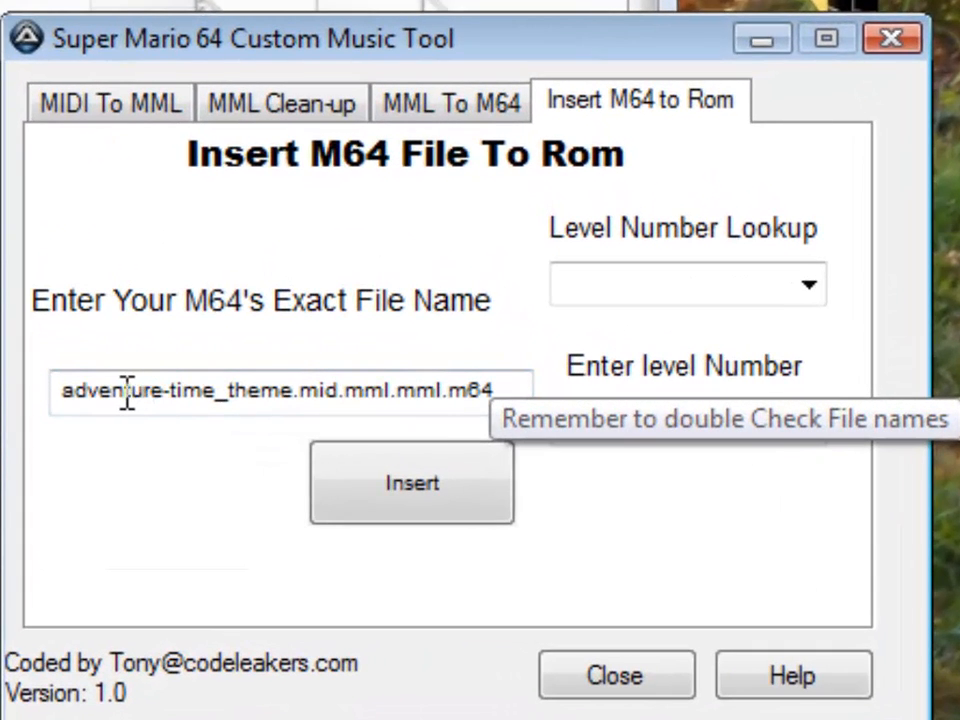
drag(131, 393, 418, 403)
key(BackSpace)
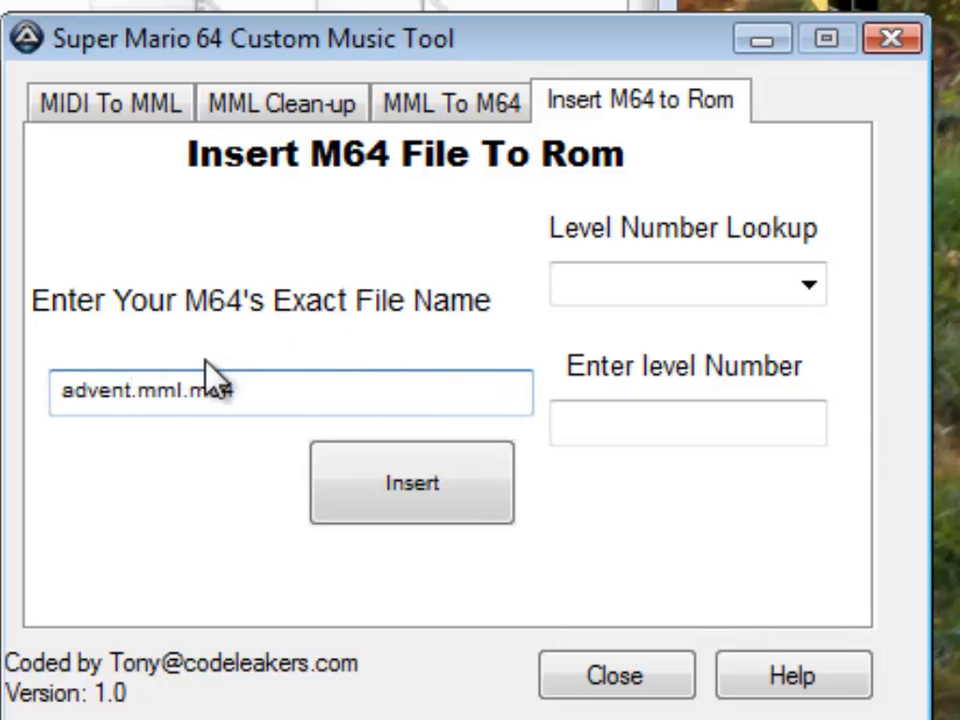
drag(300, 395, 55, 392)
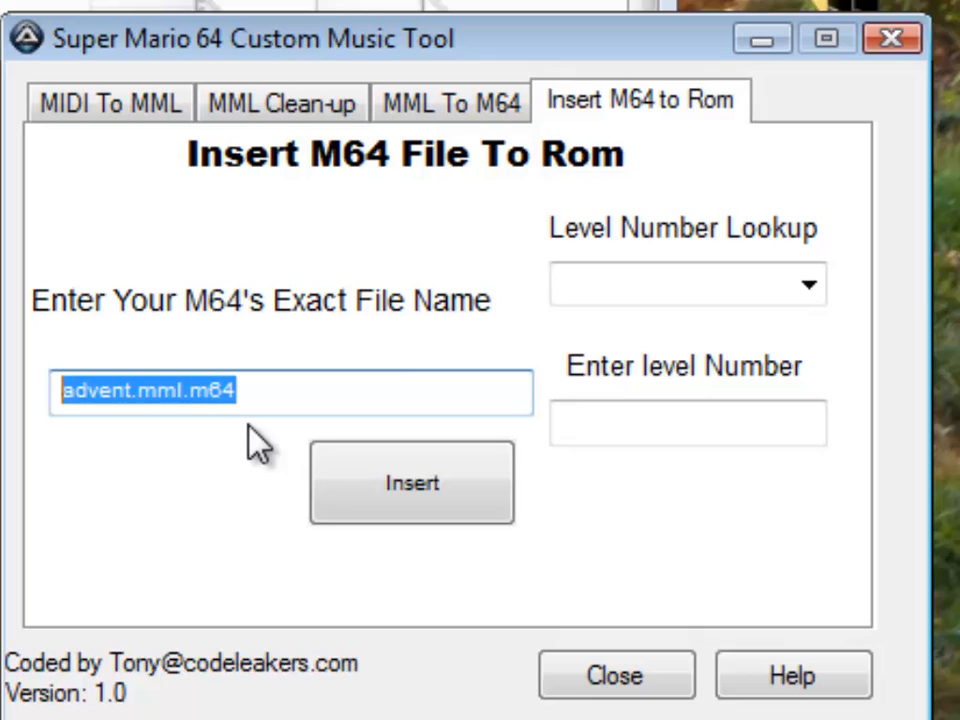
key(Right)
- Choose 02 - SMB music title in the level number lookup and enter 02 as the level number
click(808, 285)
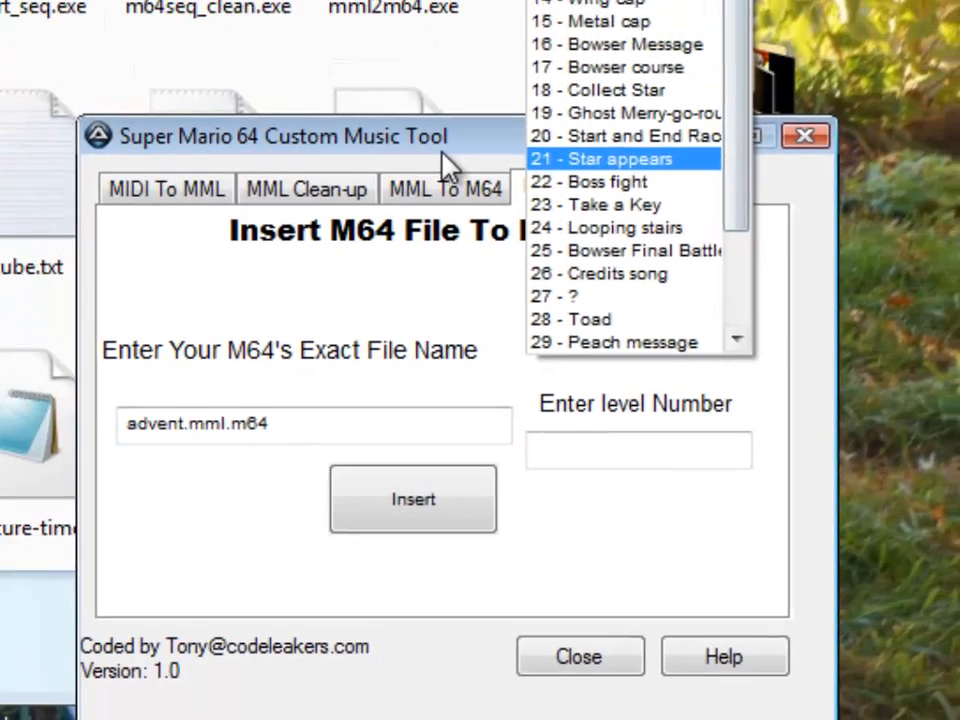
click(472, 70)
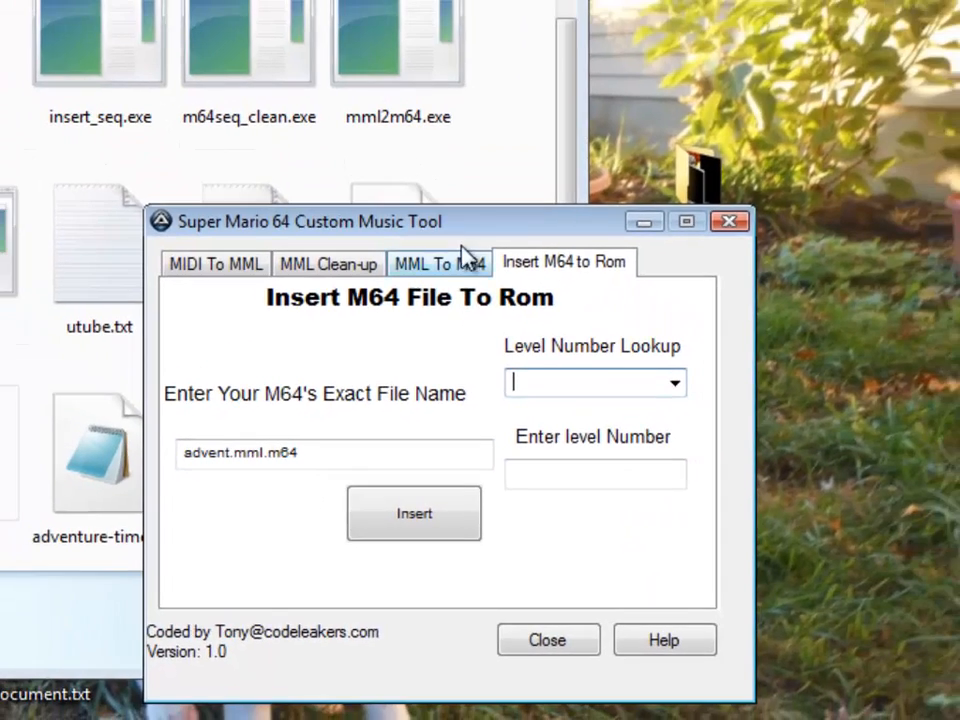
drag(482, 221, 510, 434)
click(702, 600)
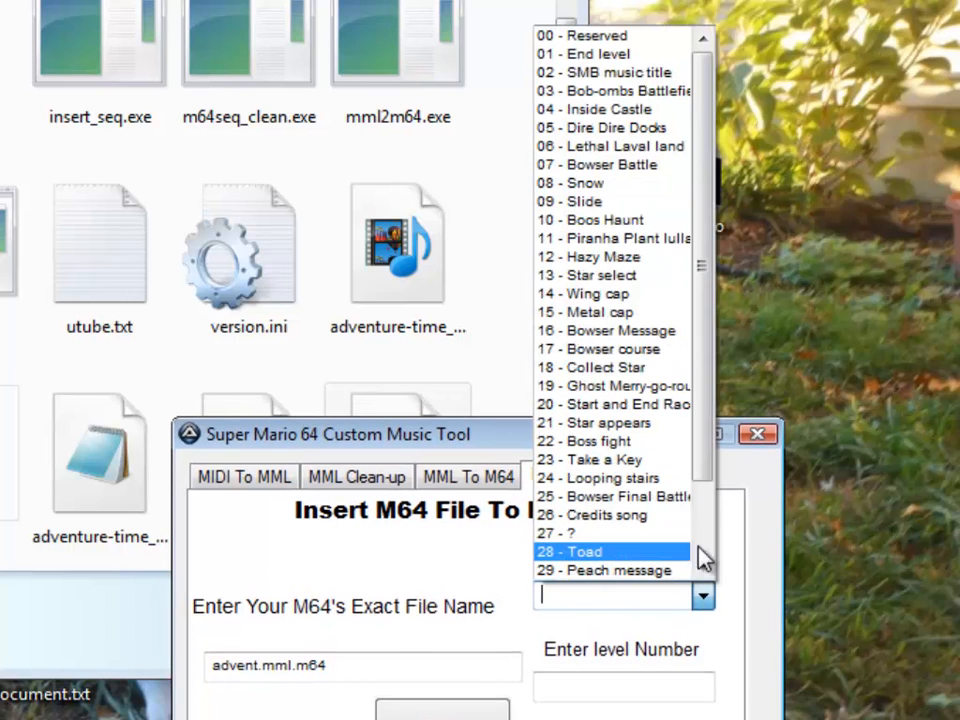
scroll(712, 520, down, 2)
scroll(712, 512, up, 2)
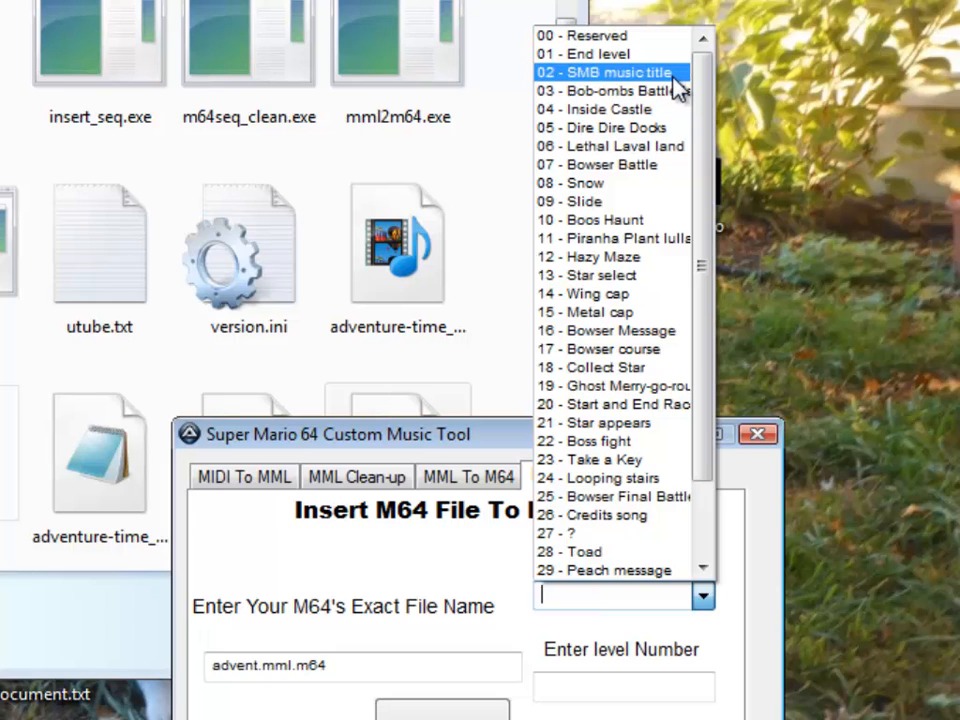
click(673, 79)
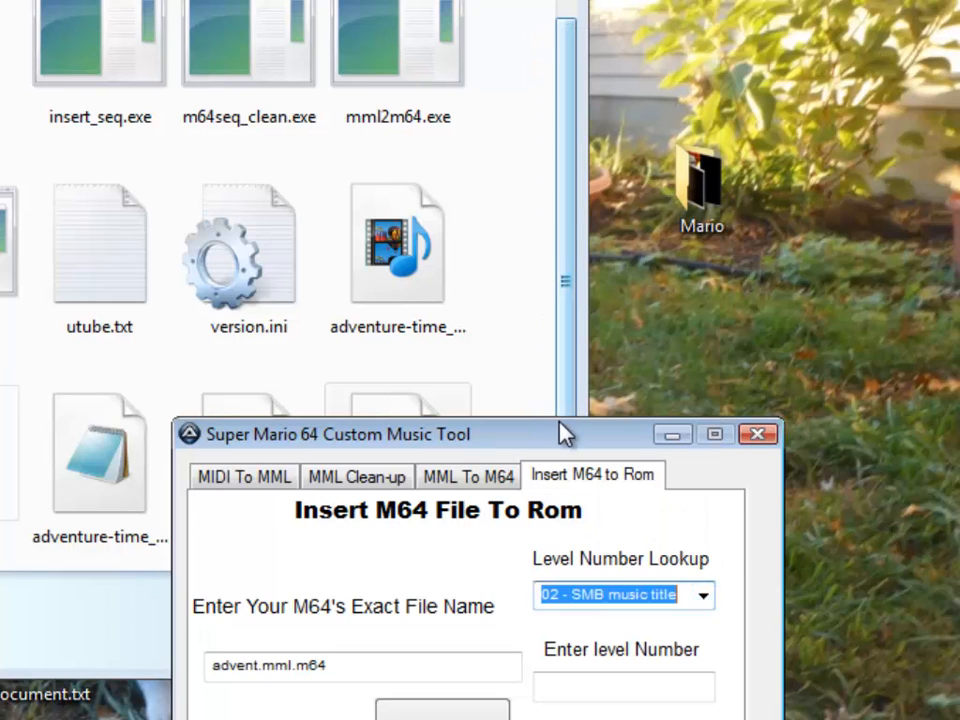
drag(563, 450, 514, 176)
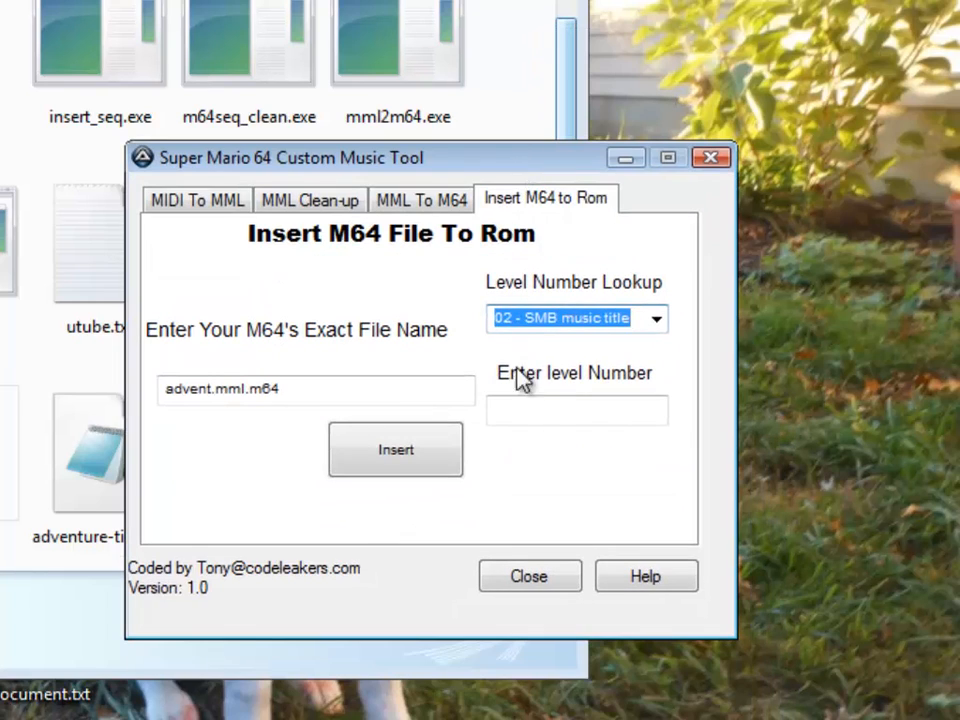
click(579, 412)
text(02)
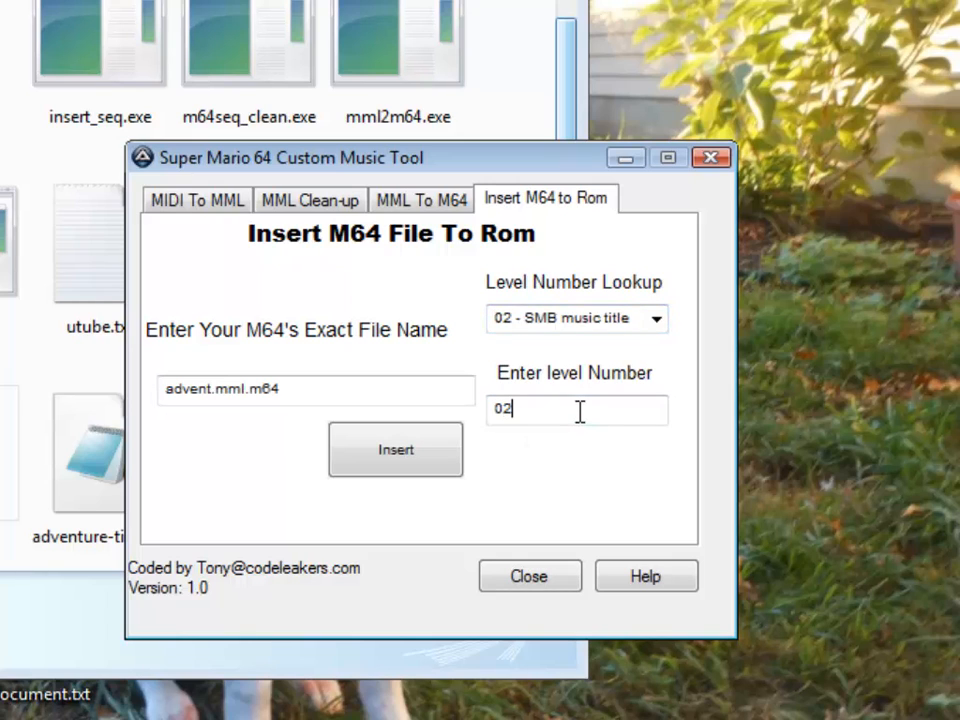
- Try 08 - Snow in the level number lookup, and return the selection to 02 - SMB music title
click(652, 322)
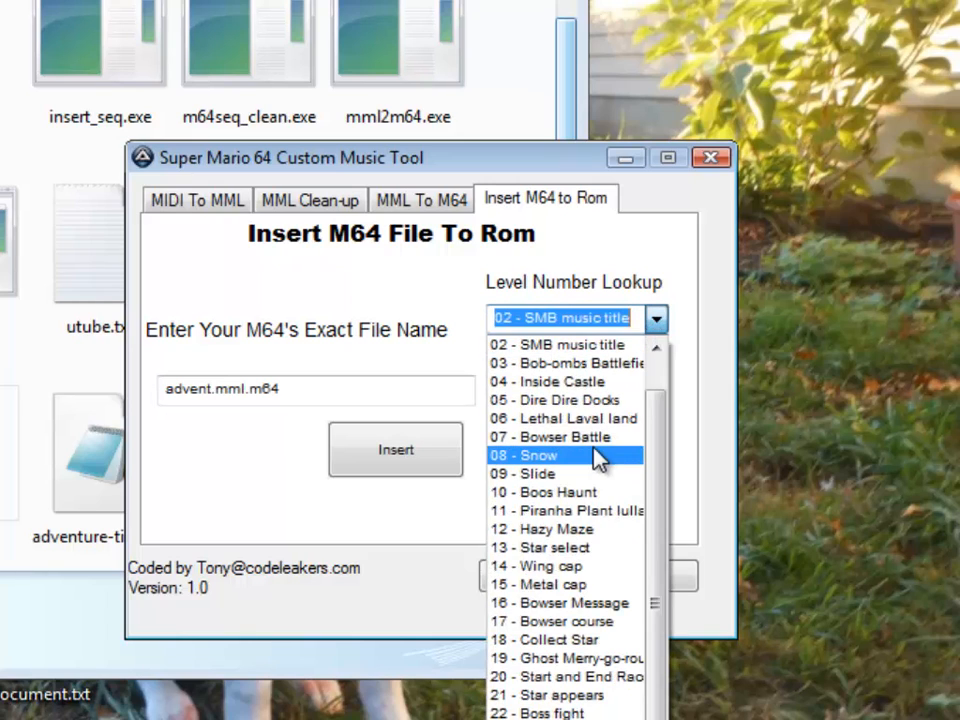
click(598, 458)
click(570, 405)
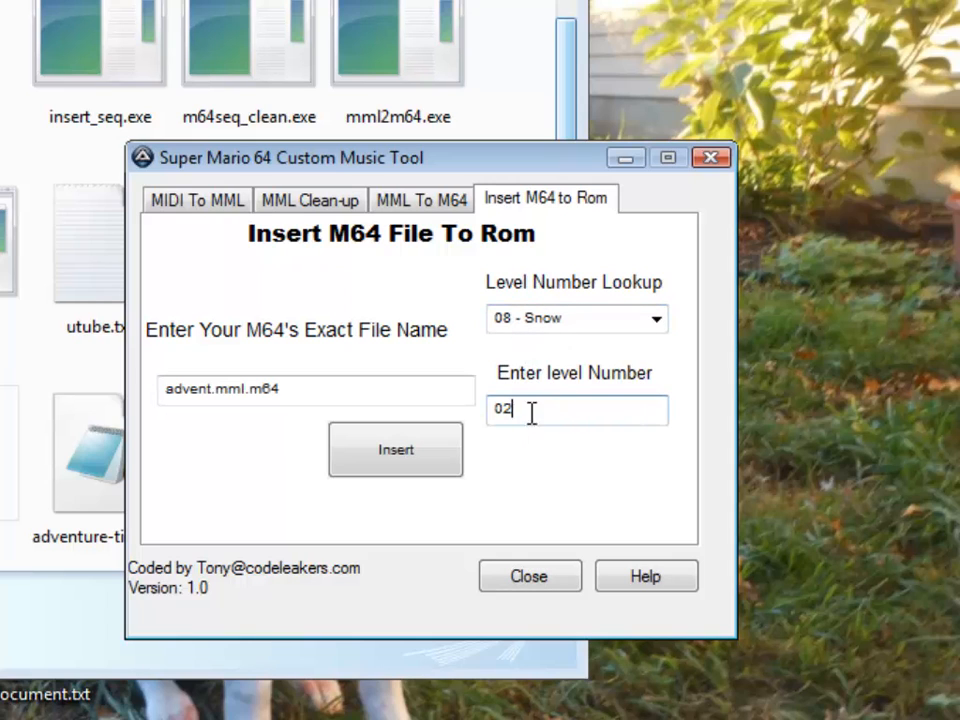
click(660, 320)
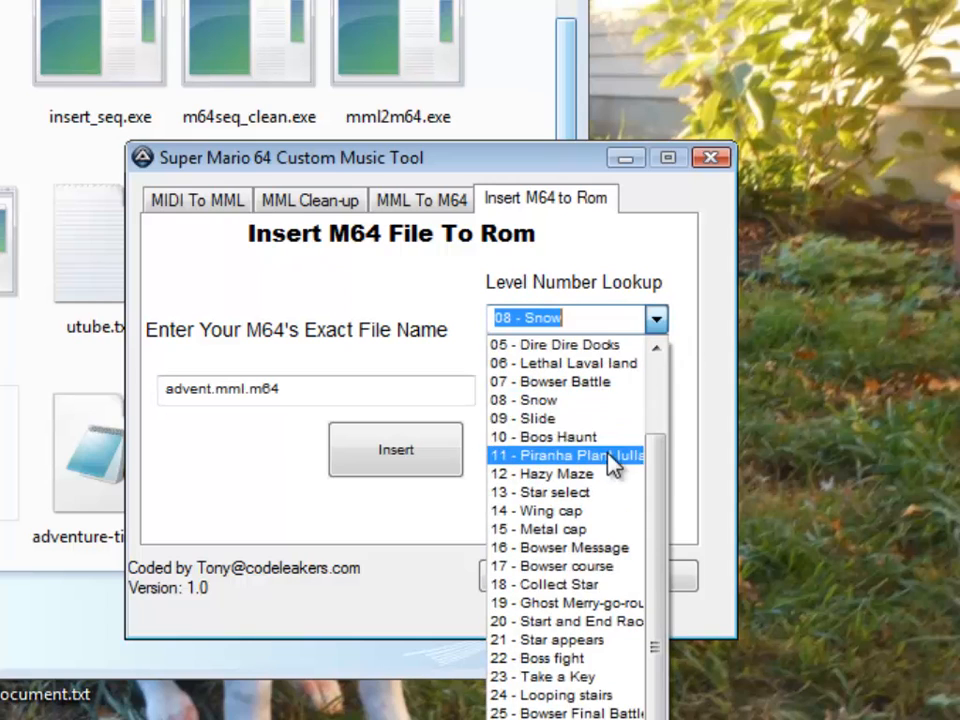
scroll(660, 380, up, 2)
click(590, 395)
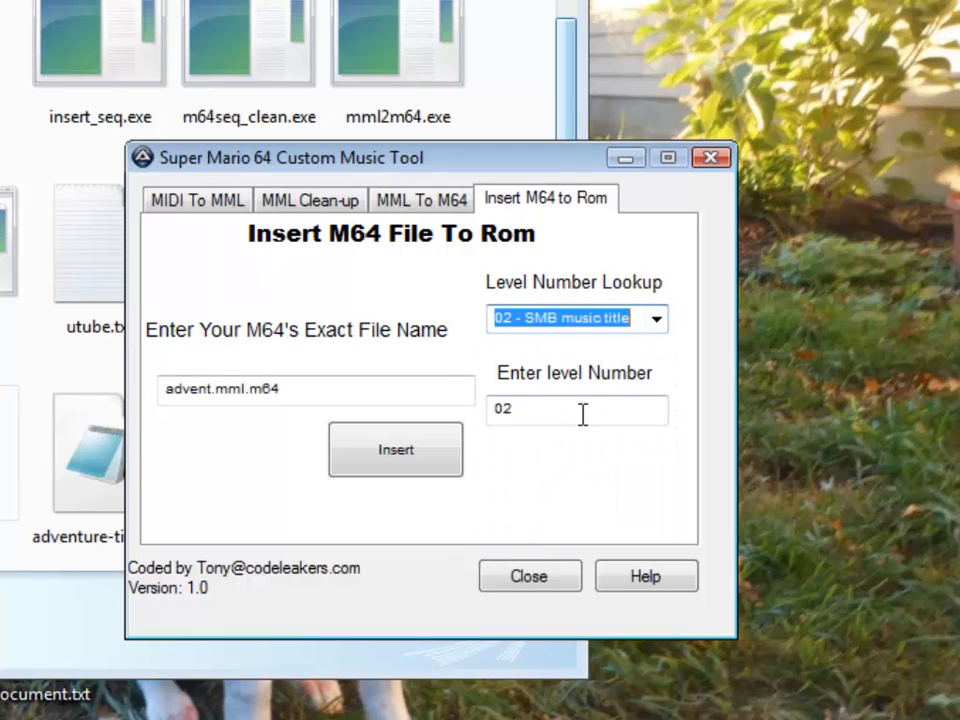
click(583, 414)
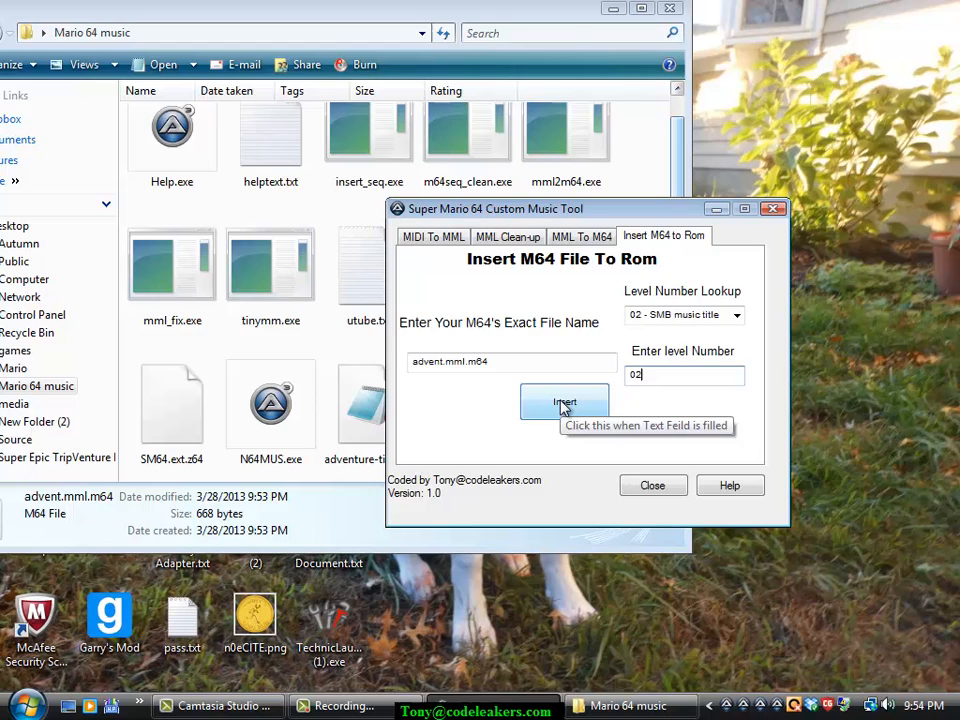
- Insert advent.mml.m64 into the ROM, dismiss the message, and close the command window and the Custom Music Tool
click(563, 403)
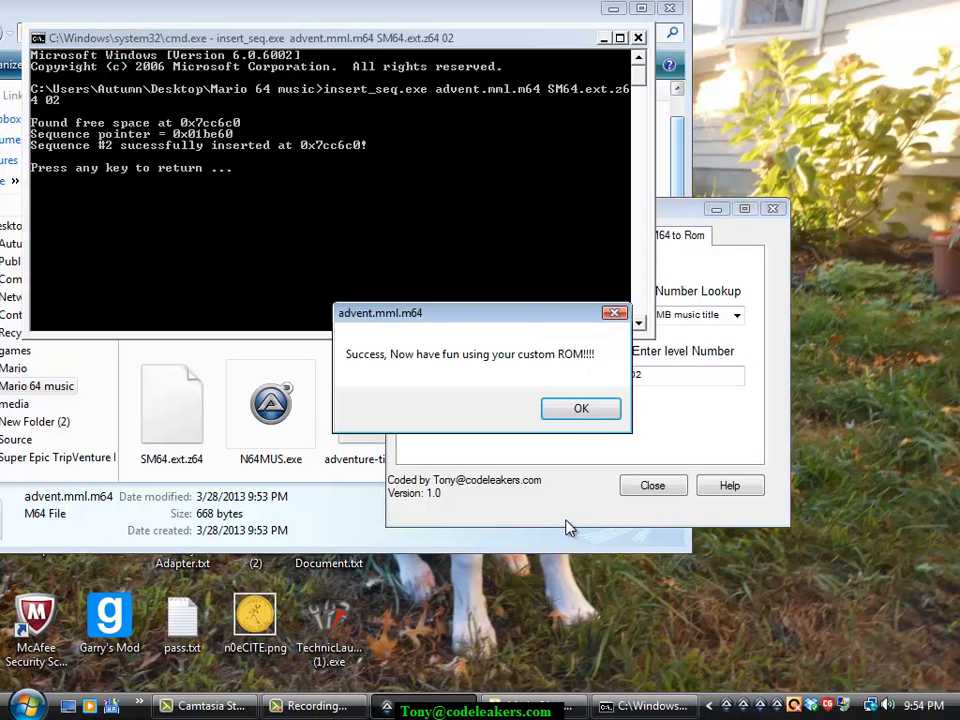
click(582, 407)
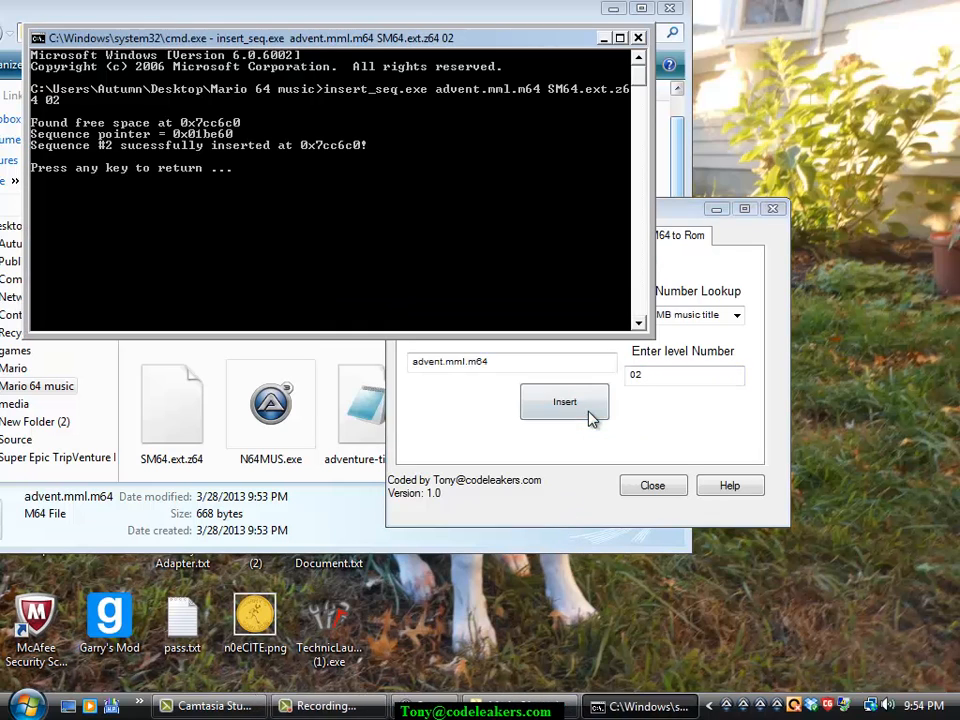
click(638, 38)
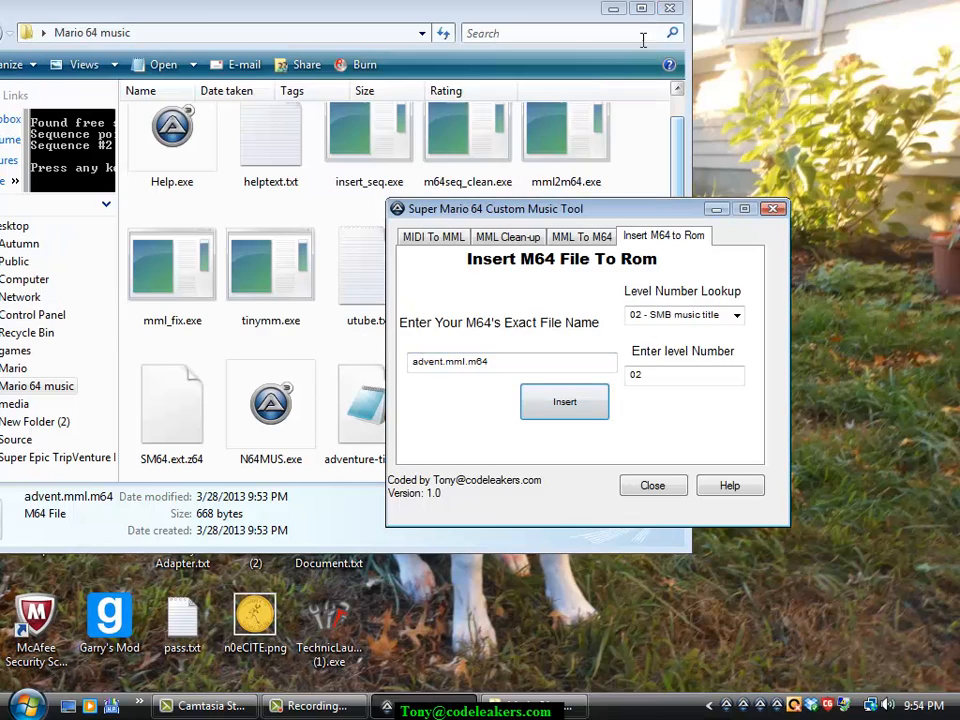
click(772, 209)
- Find and launch Project64 1.6
click(27, 705)
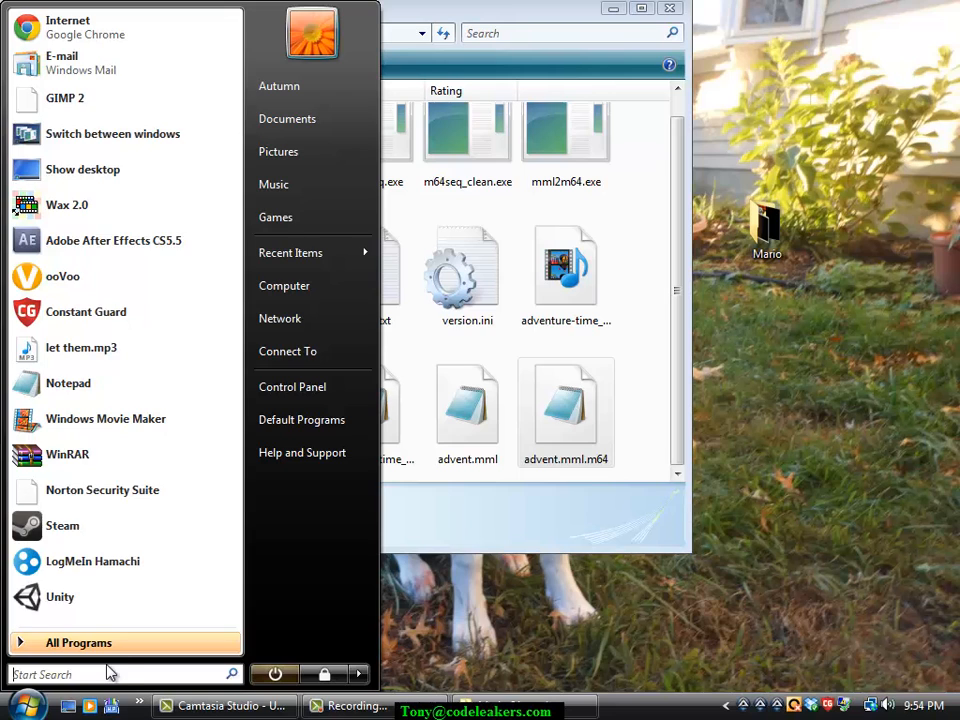
text(proje)
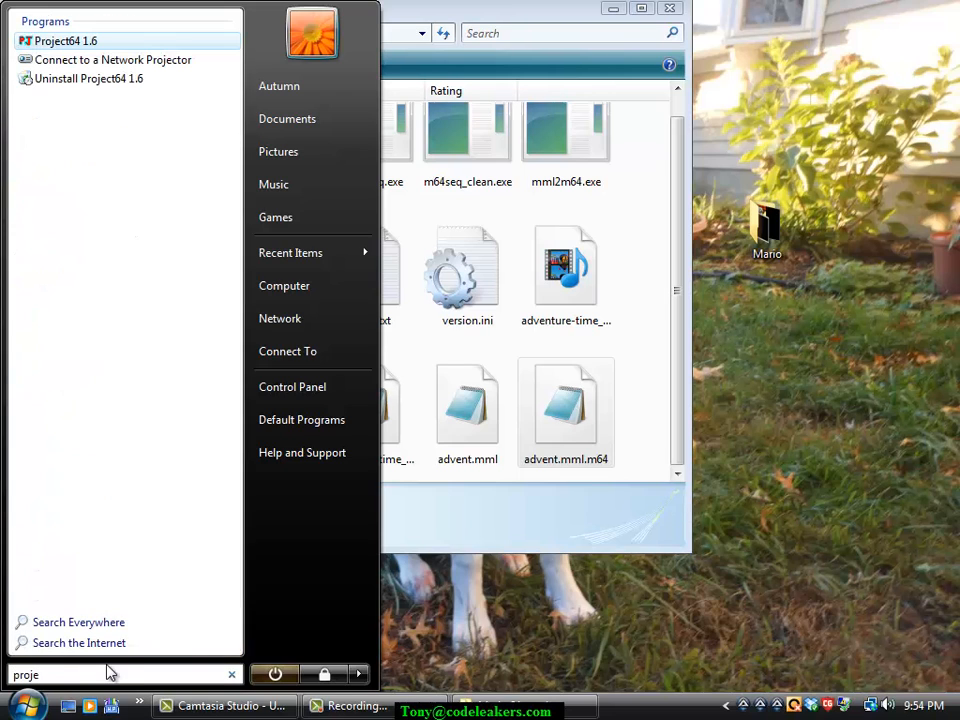
key(Escape)
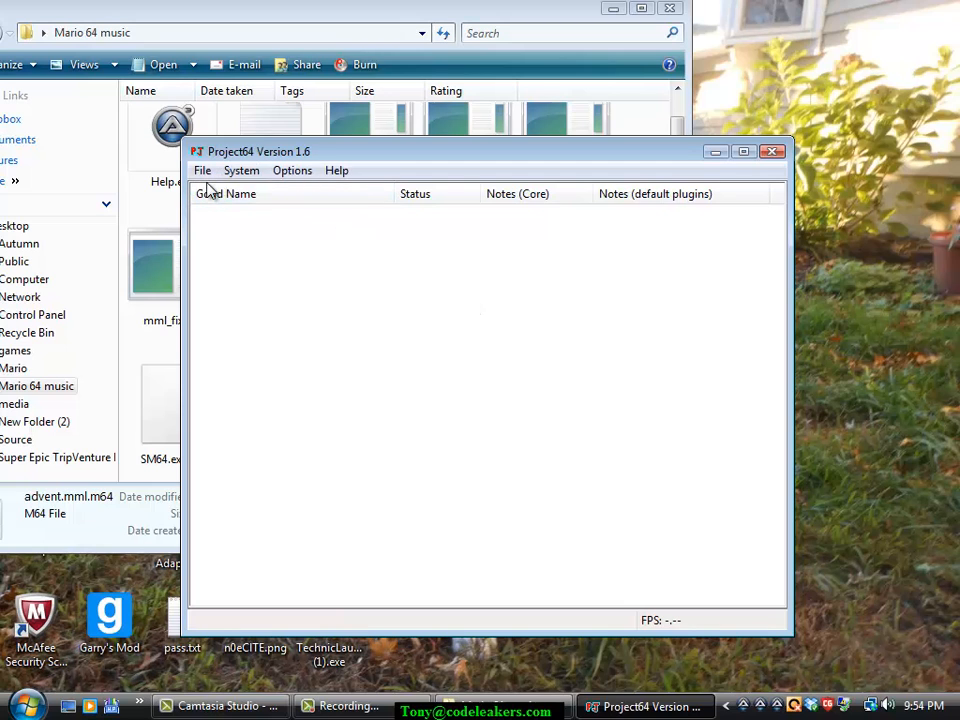
- Dismiss the unavailable-location error and load the SM64.ext.z64 ROM from the Mario 64 music folder on the Desktop
click(203, 171)
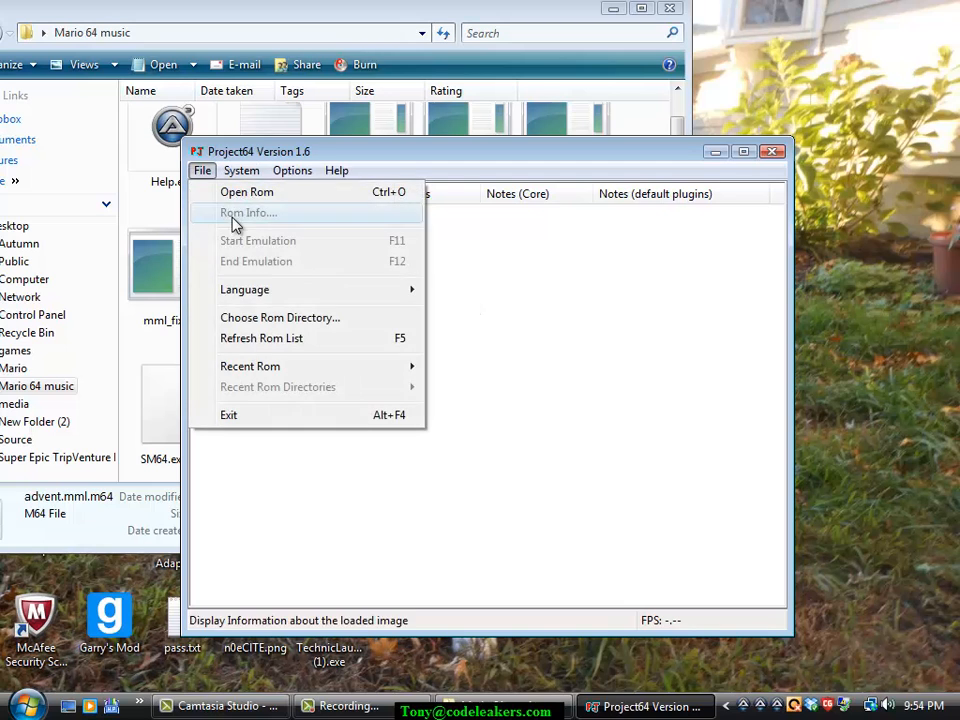
click(245, 192)
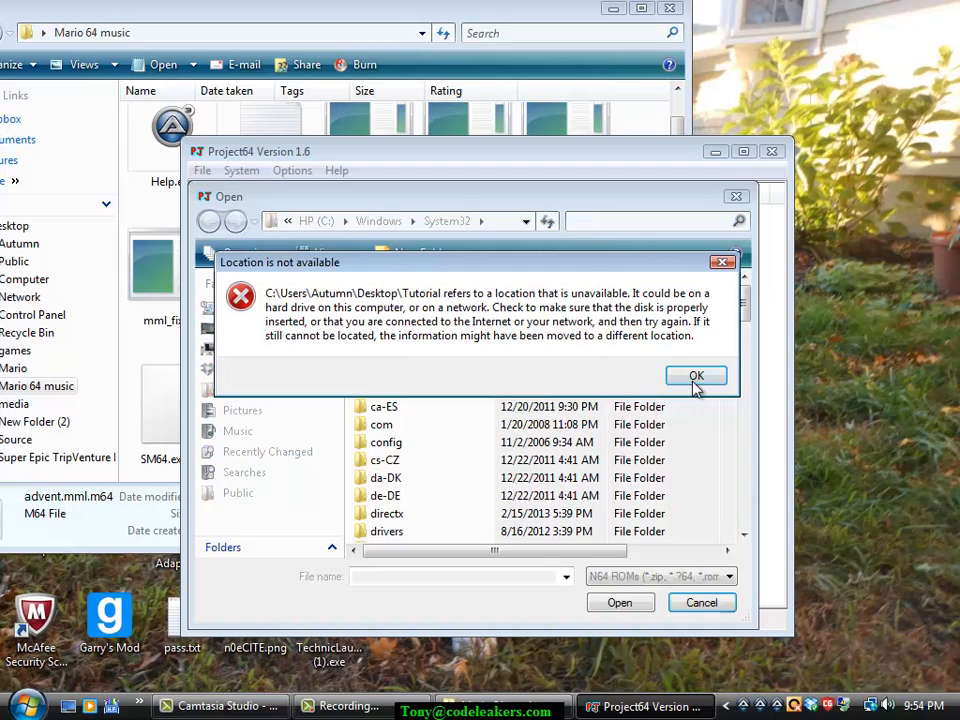
click(694, 378)
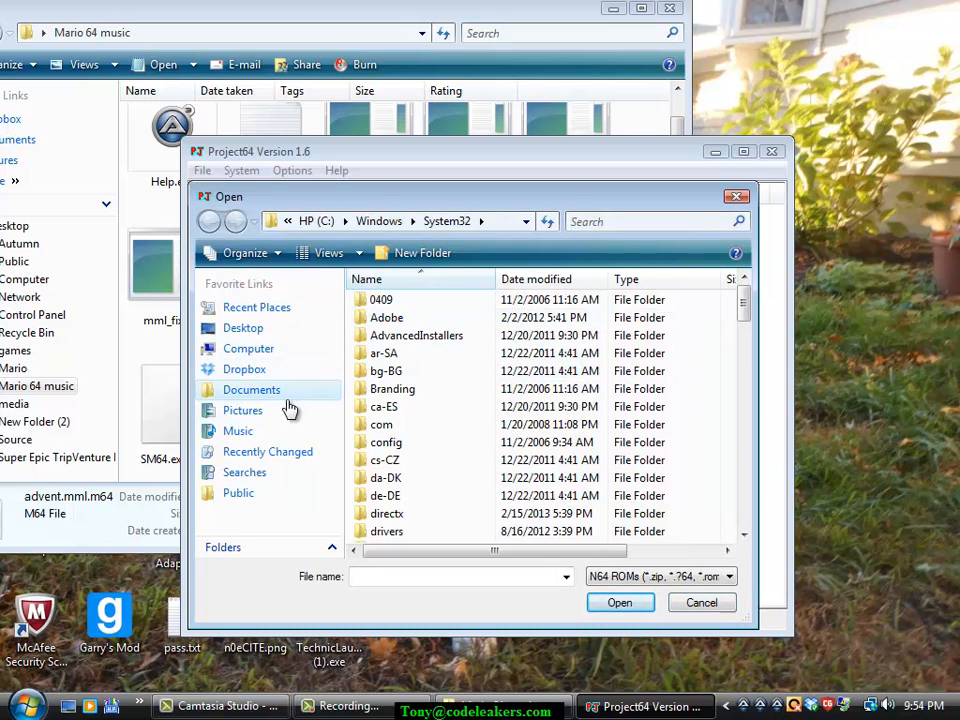
click(292, 332)
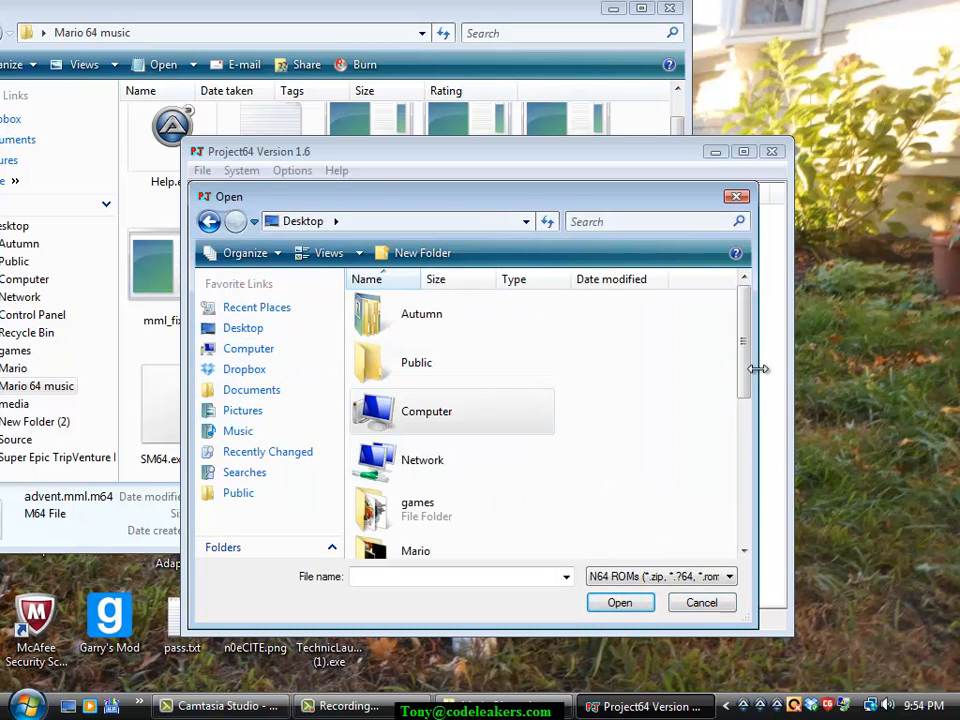
drag(746, 391, 752, 536)
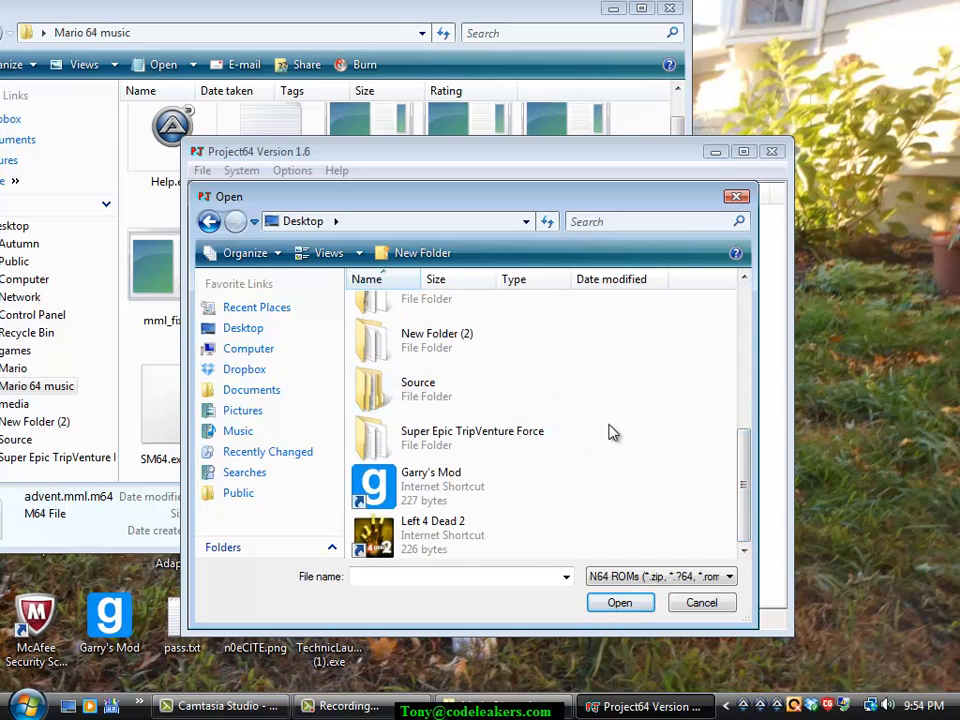
drag(746, 476, 754, 433)
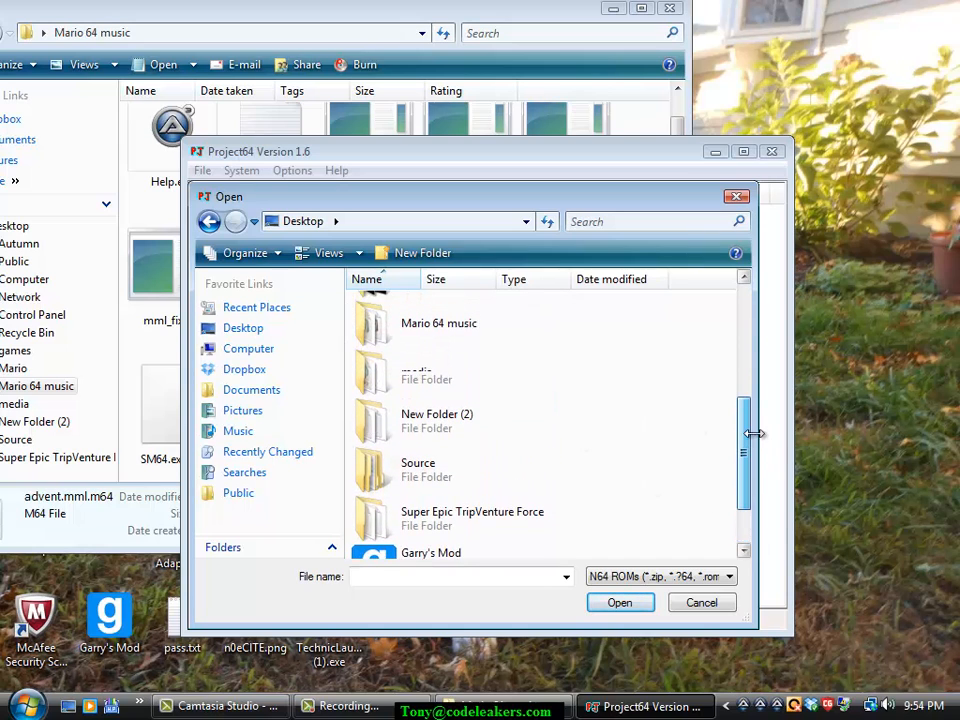
double_click(461, 343)
click(405, 323)
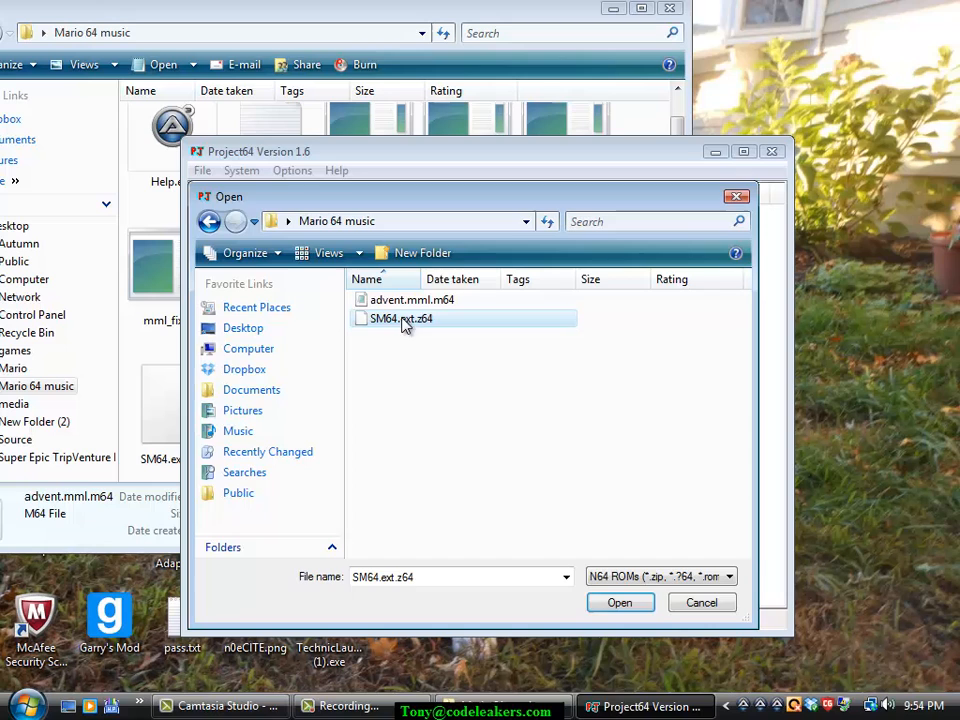
click(619, 602)
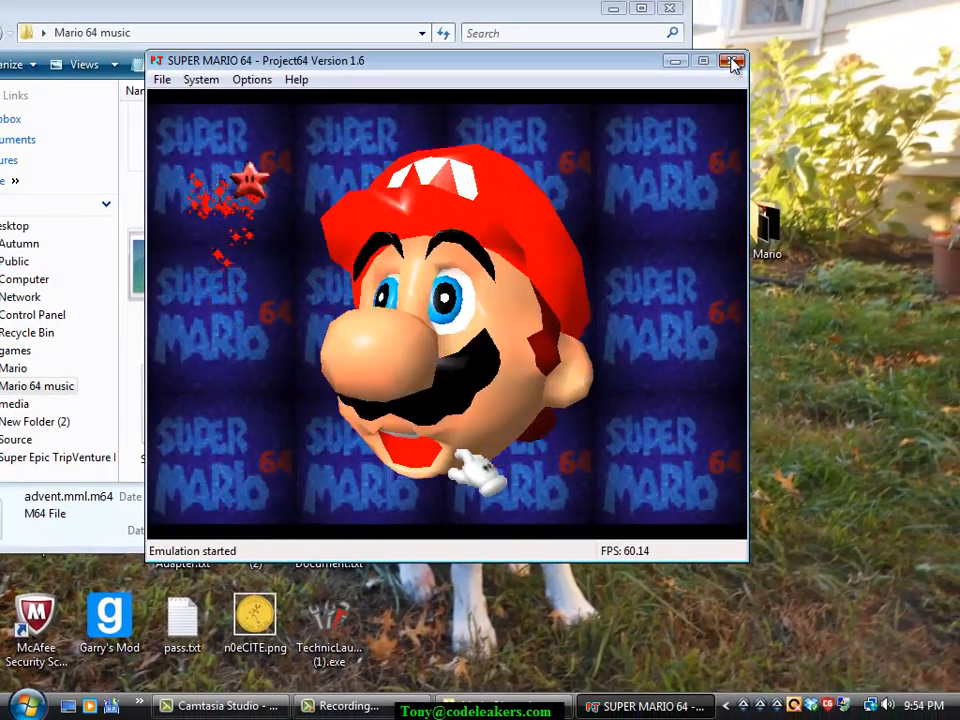
- Close the running Super Mario 64 emulator window and the Mario 64 music folder
click(734, 64)
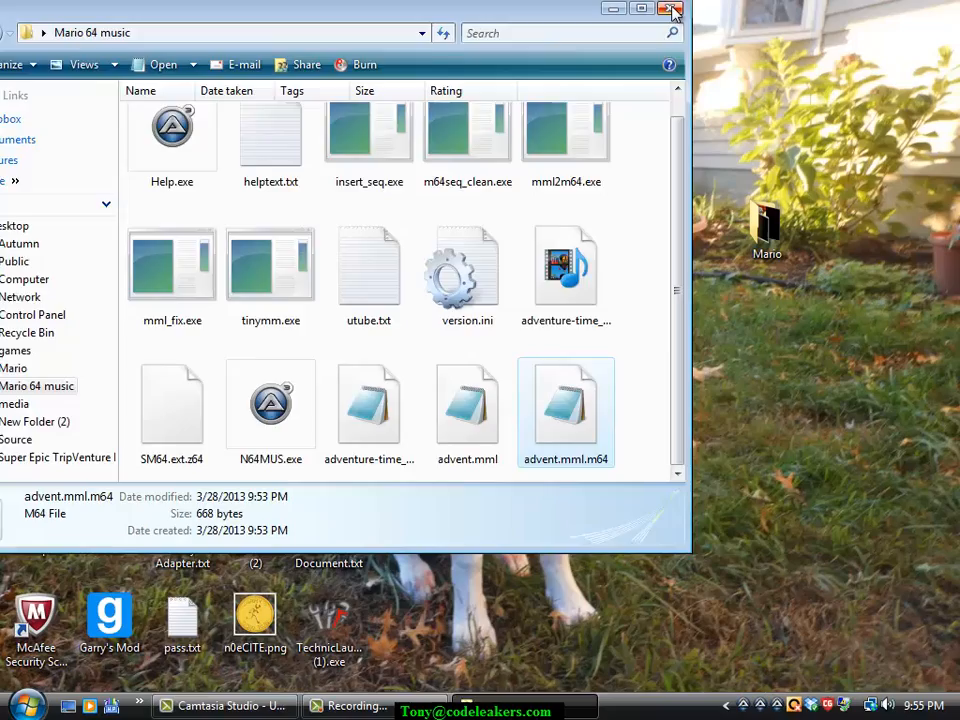
click(672, 9)
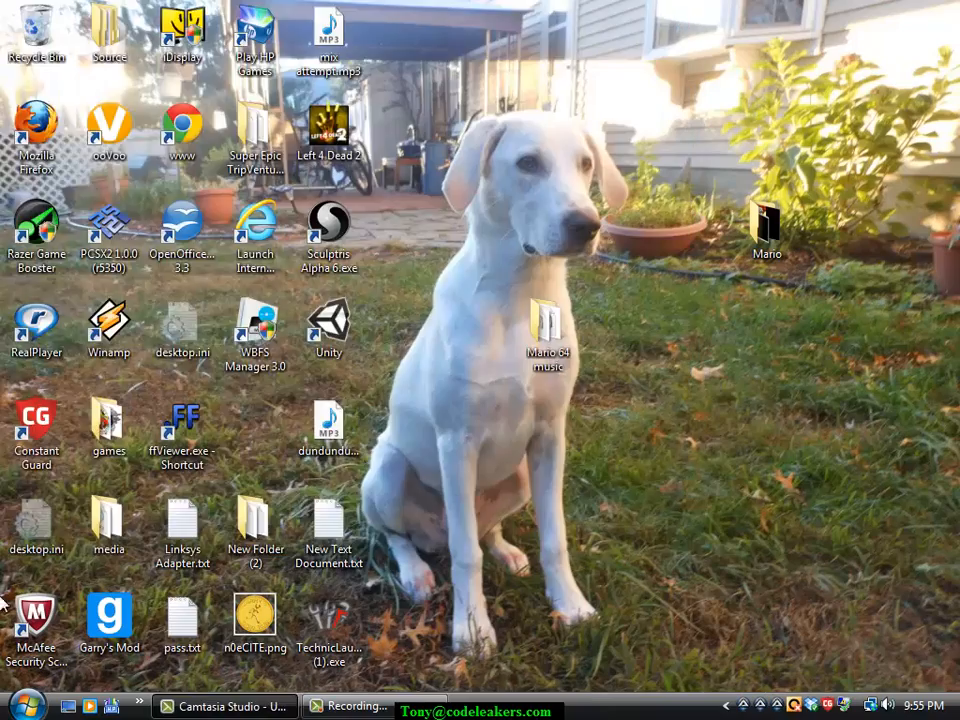
- Switch to Notepad and write the closing message "HAVE NICE DA" in a new document
key(super)
click(104, 392)
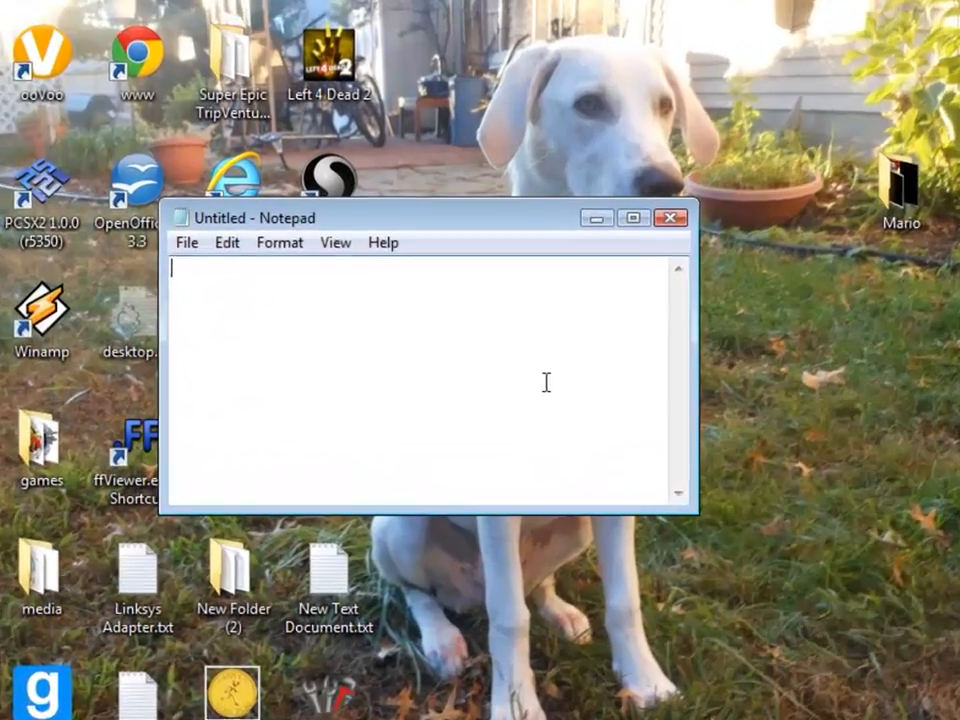
text(HAVE NICE DA)
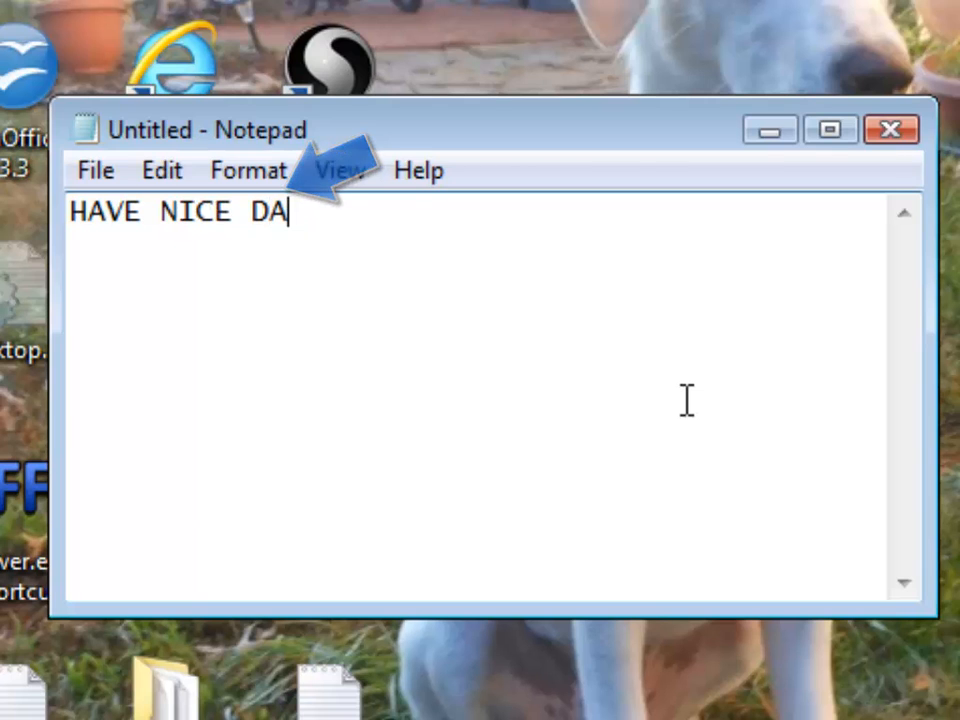
key(alt+F4)
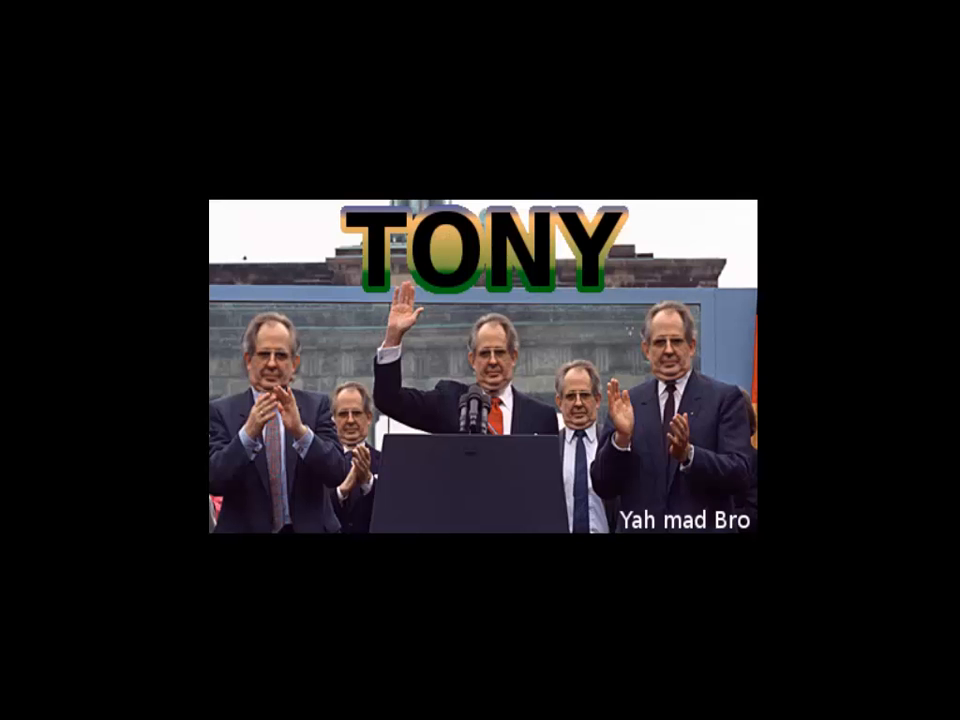